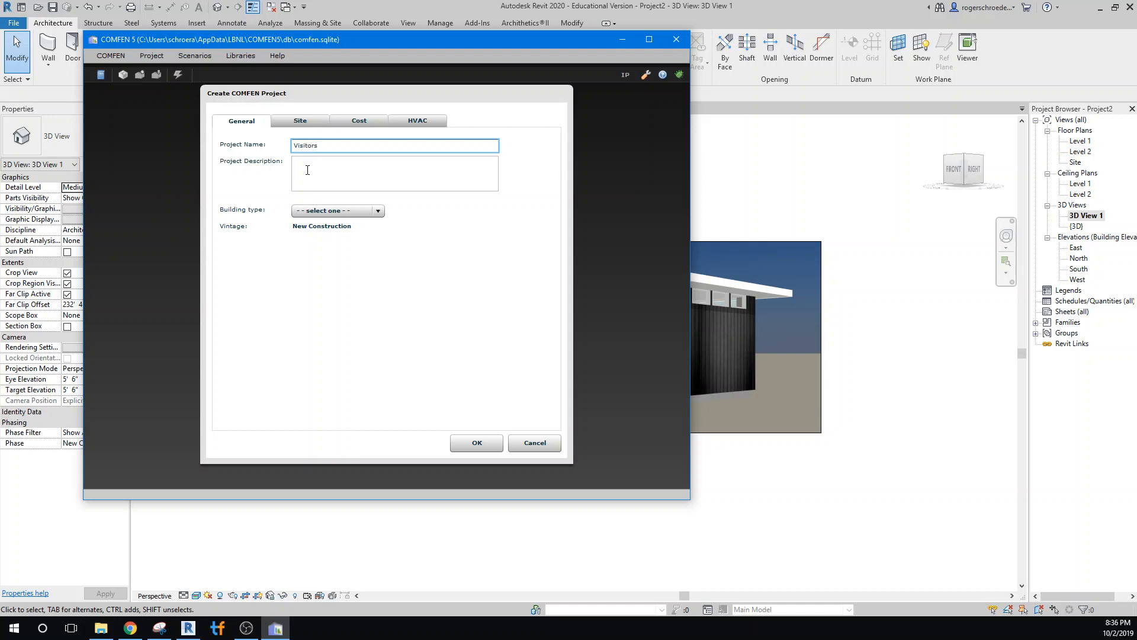
# Name the project Visitors Center, describe it as "orientation study" and set the building type to School (Classroom).
pyautogui.write('Center')
pyautogui.click(302, 169)
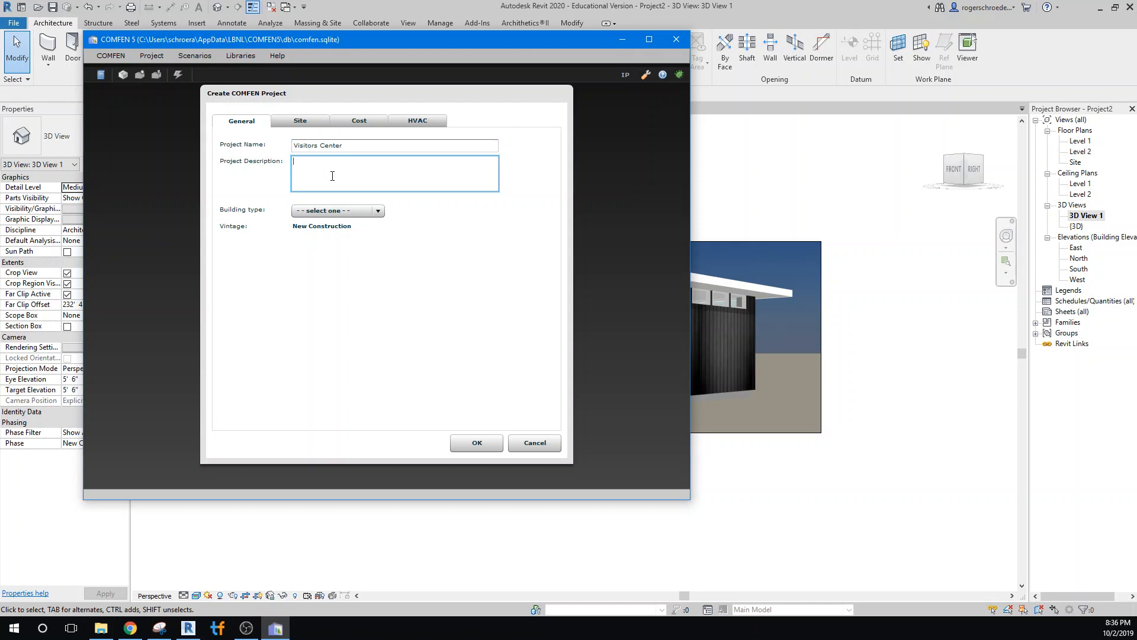
pyautogui.write('orientation study')
pyautogui.click(326, 211)
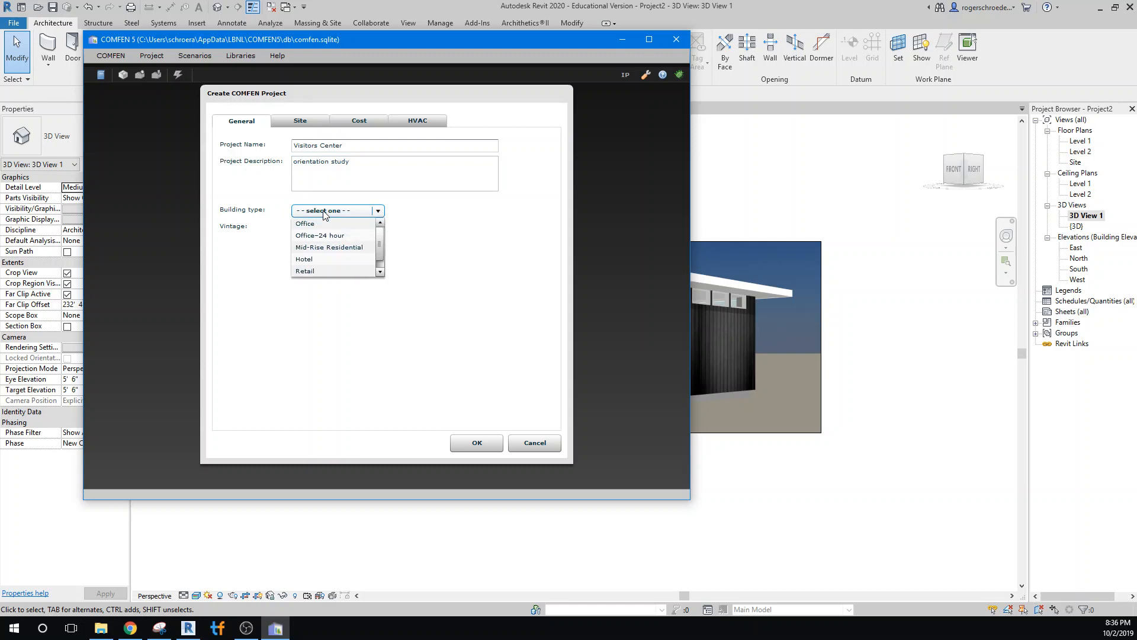
pyautogui.click(381, 270)
pyautogui.click(325, 273)
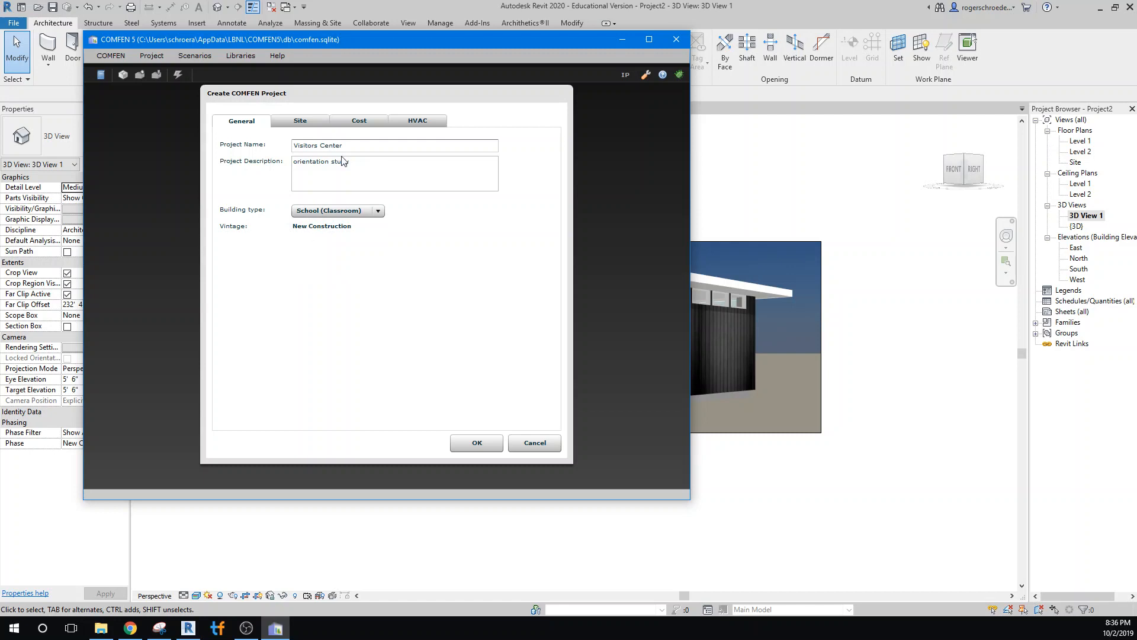
# Set the project's site location to USA NY New York City (LaGuardia) and create the project.
pyautogui.click(299, 121)
pyautogui.click(312, 169)
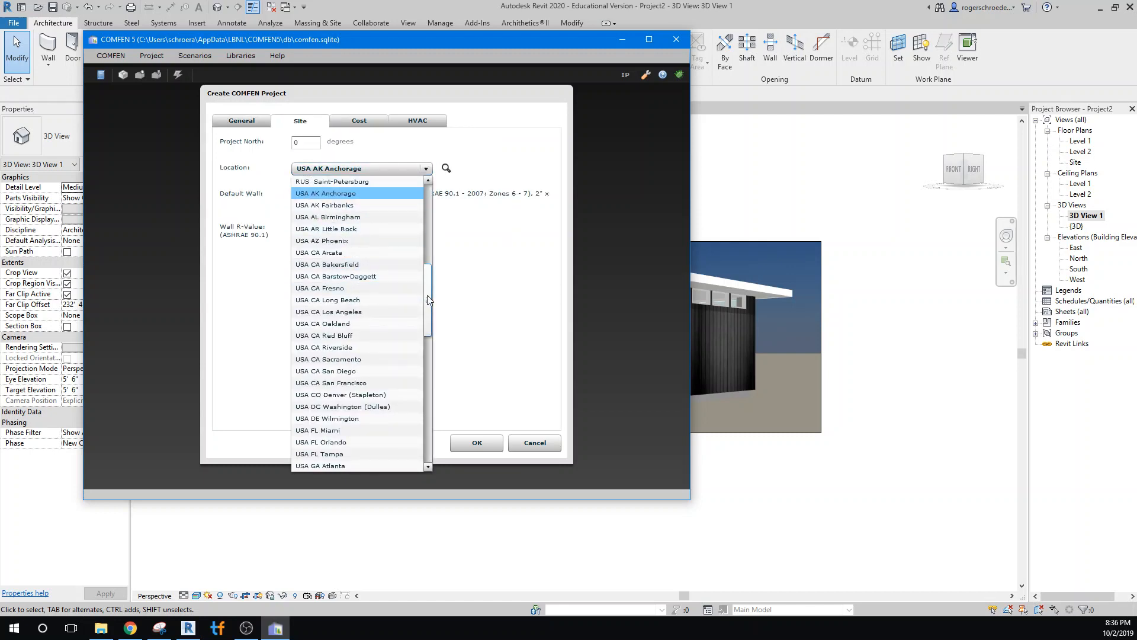
pyautogui.moveTo(428, 295); pyautogui.dragTo(440, 384)
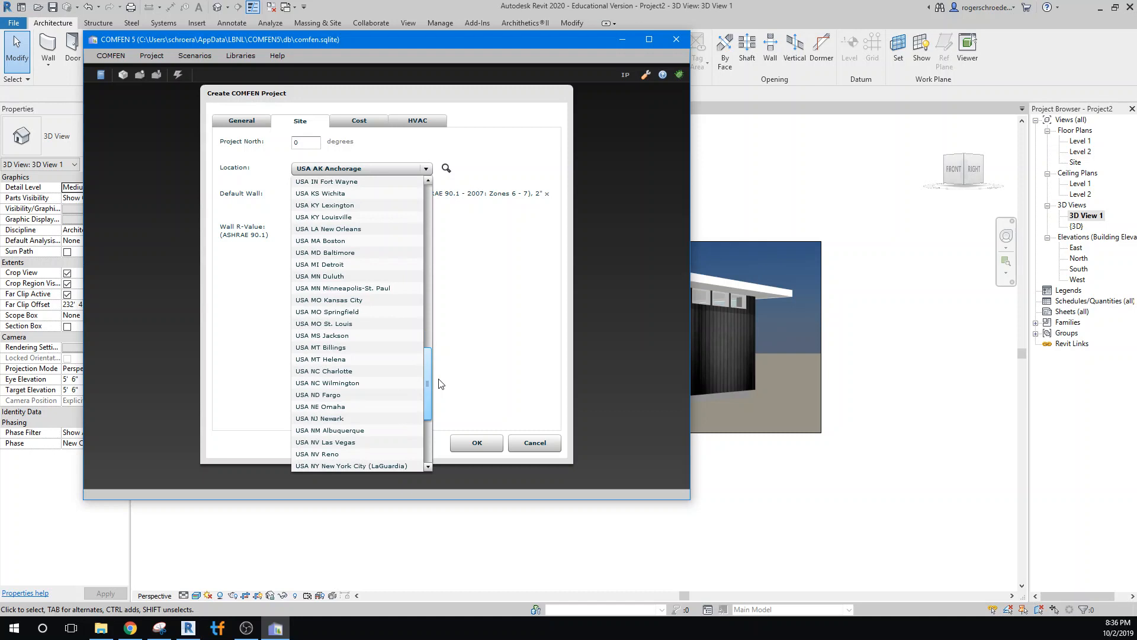
pyautogui.click(346, 464)
pyautogui.click(464, 446)
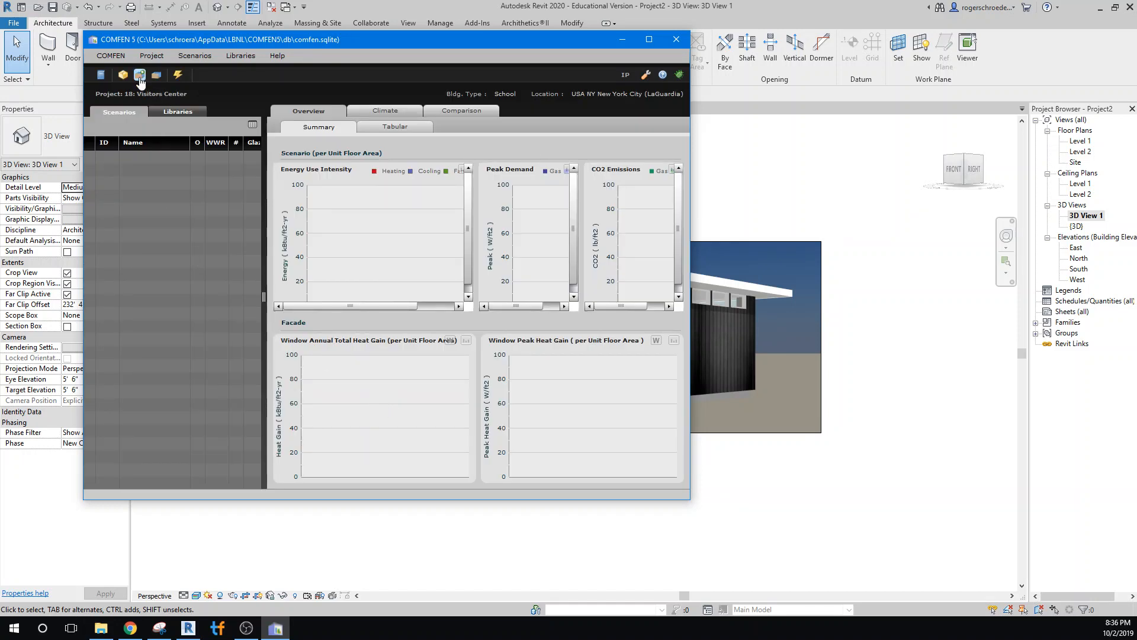
# Start a new scenario and name it South Exposure.
pyautogui.click(140, 76)
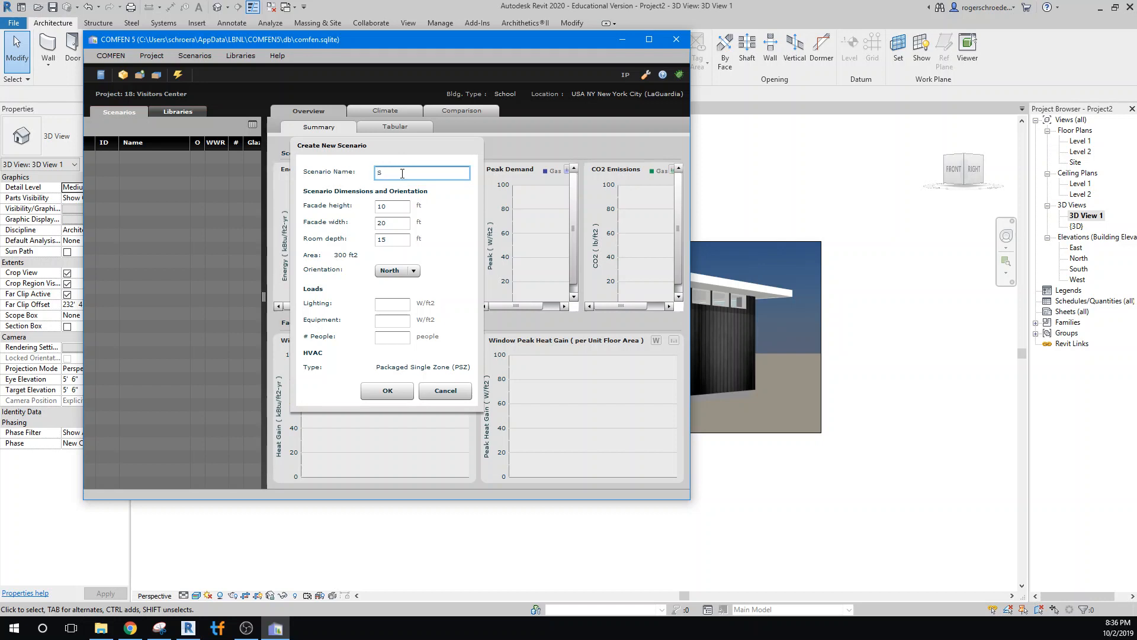
pyautogui.write('t Exposure')
pyautogui.click(393, 173)
pyautogui.write('h')
# Set the scenario's facade height to 14 ft, facade width to 50 ft, room depth to 30 ft and orientation to South.
pyautogui.click(390, 207)
pyautogui.press('BackSpace')
pyautogui.write('4')
pyautogui.doubleClick(388, 224)
pyautogui.write('50')
pyautogui.doubleClick(378, 238)
pyautogui.write('30')
pyautogui.click(389, 271)
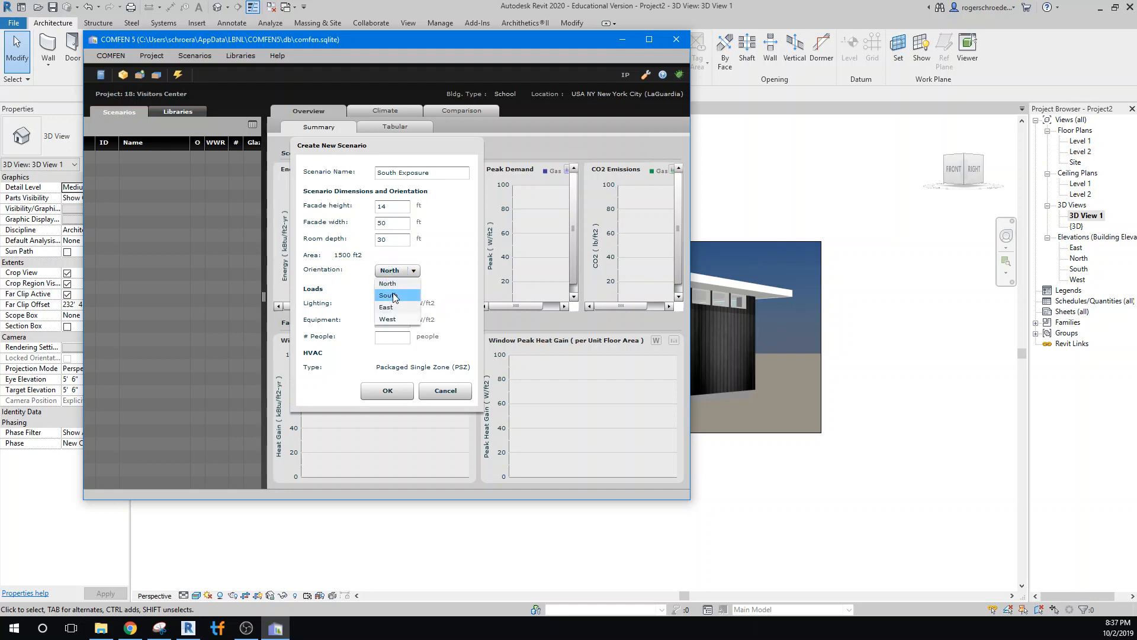
pyautogui.click(394, 295)
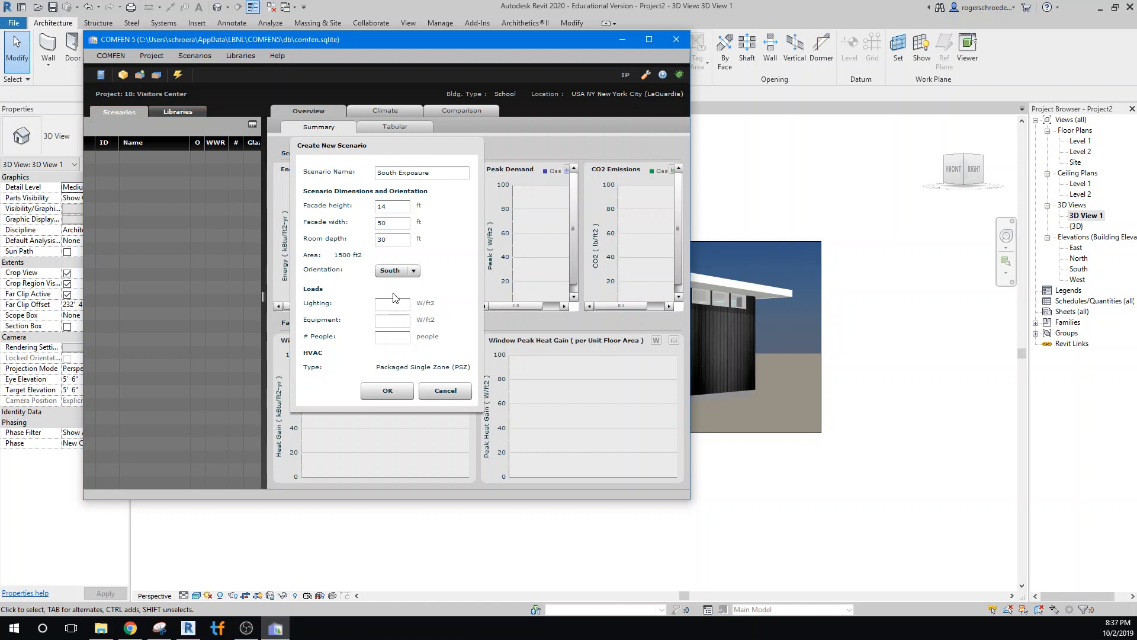
# Set the lighting and equipment loads to .5 W/ft2 each, enter 4 people and create the scenario.
pyautogui.click(393, 303)
pyautogui.write('.5')
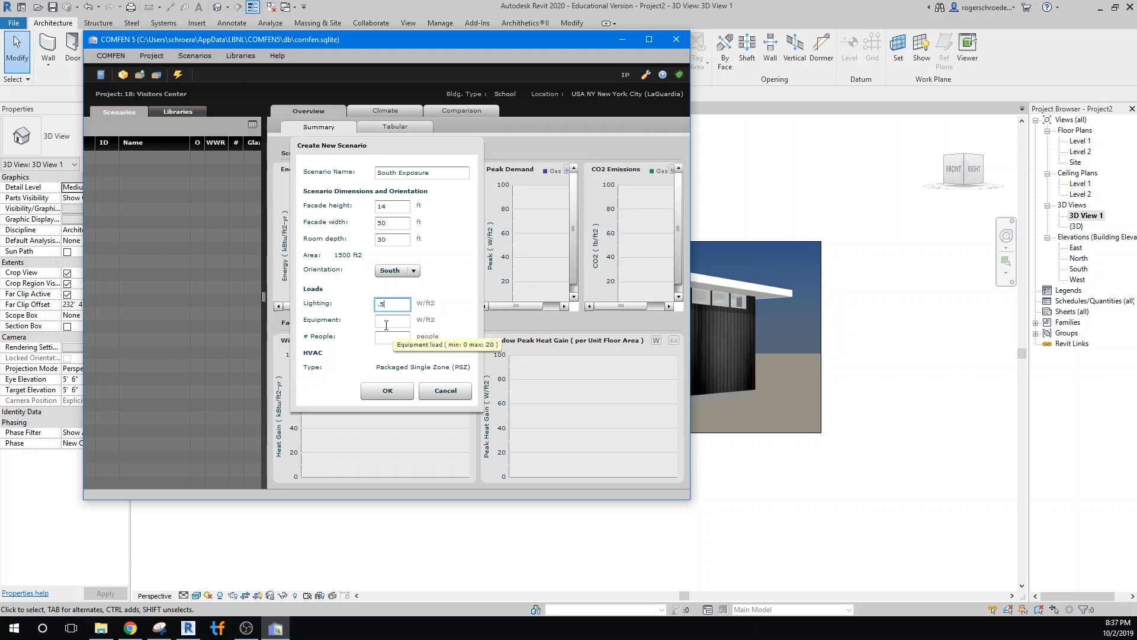
pyautogui.click(386, 325)
pyautogui.write('.5')
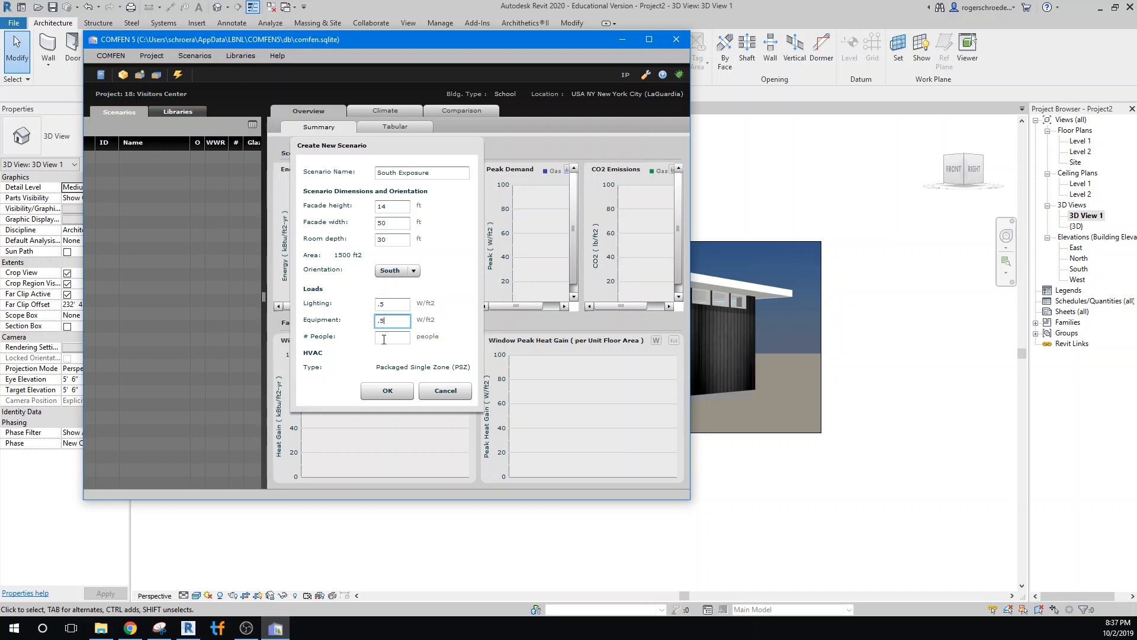
pyautogui.click(384, 339)
pyautogui.write('4')
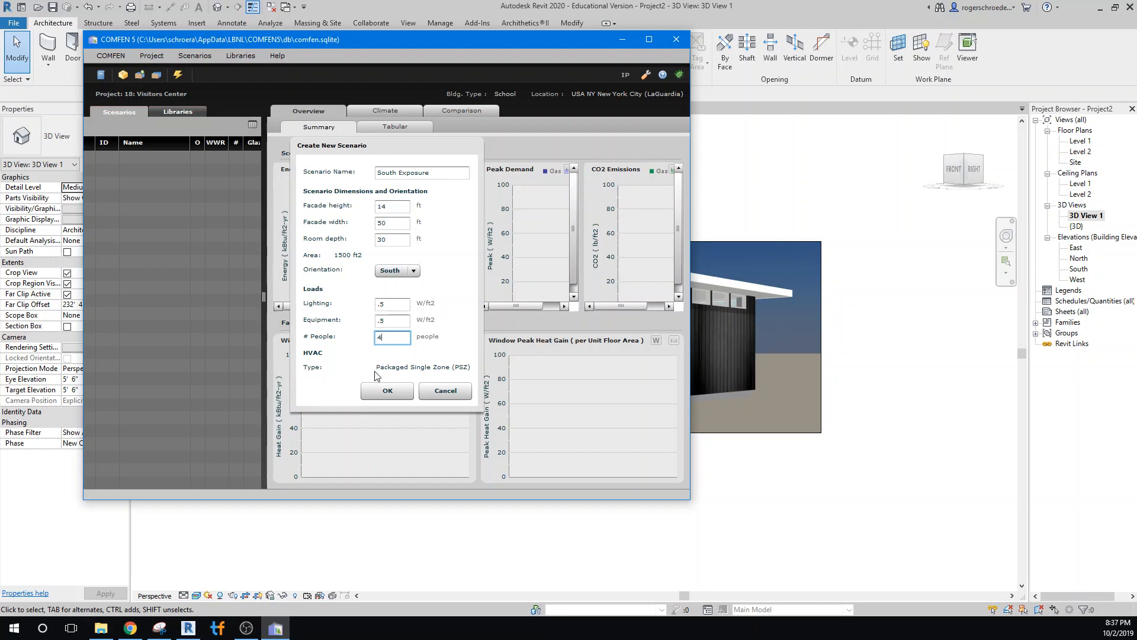
pyautogui.click(386, 392)
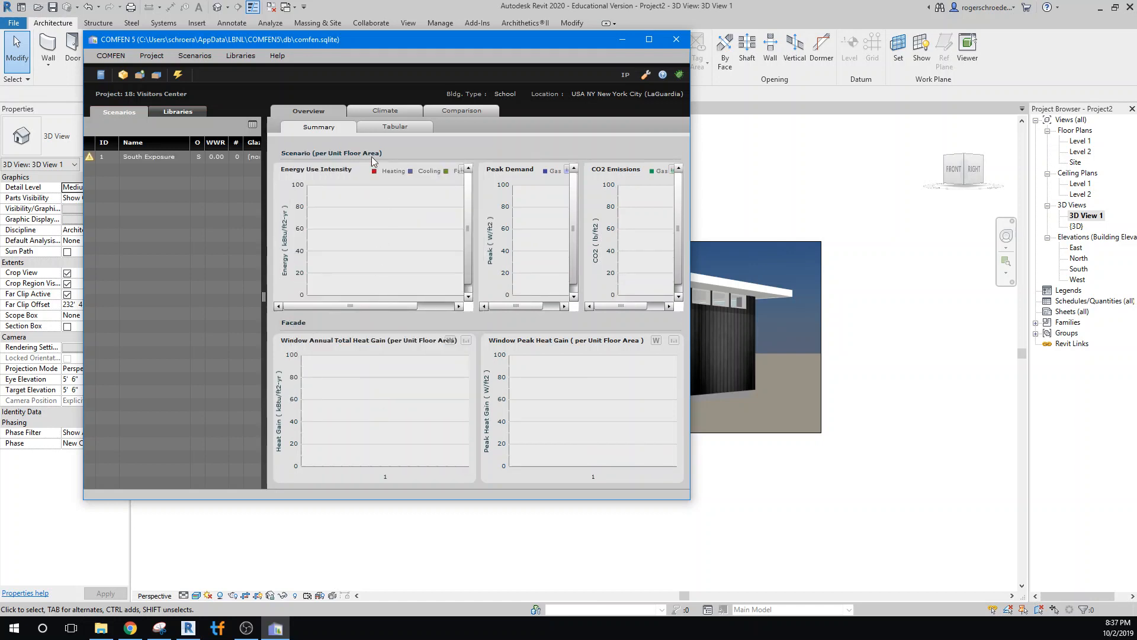
# Open the South Exposure scenario for editing and widen the program window to show all its settings.
pyautogui.doubleClick(151, 157)
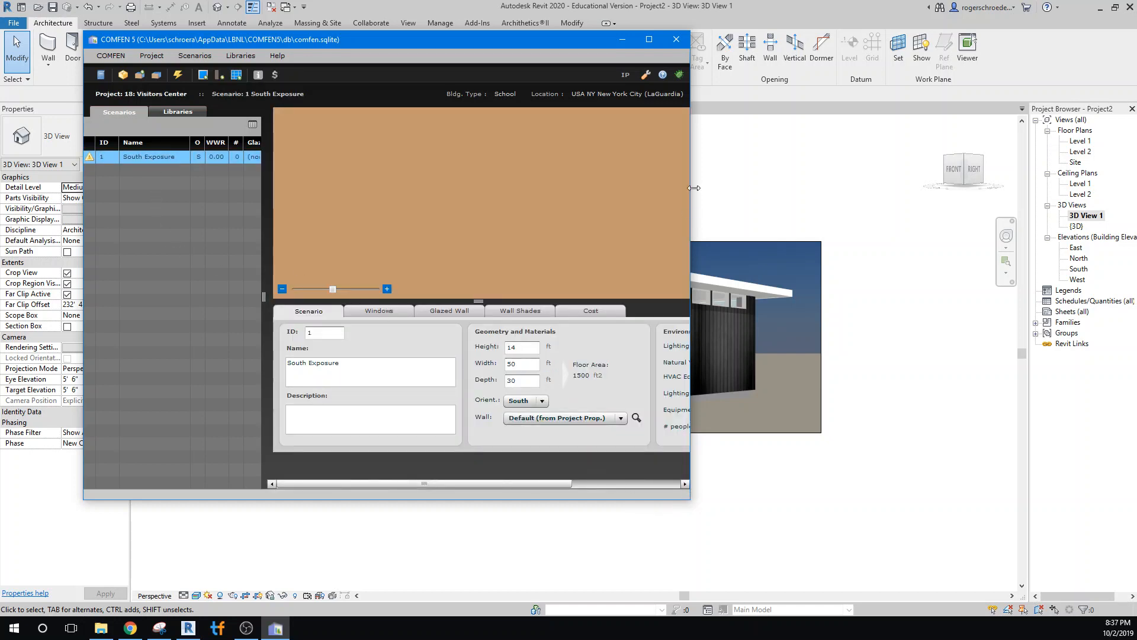
pyautogui.moveTo(693, 189); pyautogui.dragTo(943, 200)
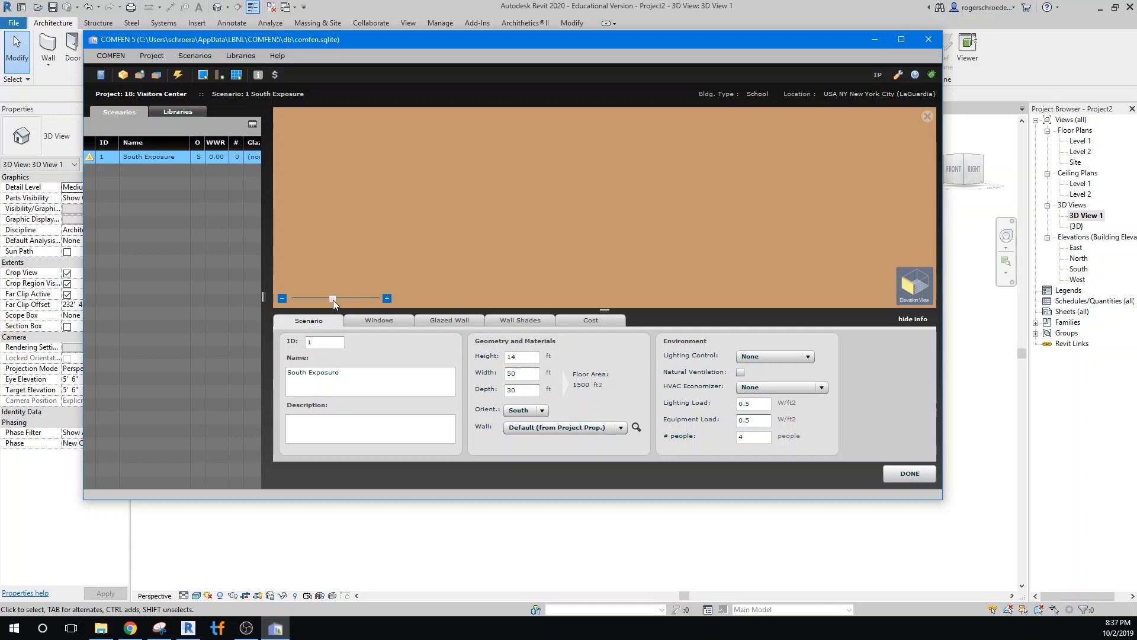
pyautogui.moveTo(317, 298); pyautogui.dragTo(324, 298)
# Start a new window in the scenario named Center Entry, 14 ft high and 18 ft wide.
pyautogui.click(370, 321)
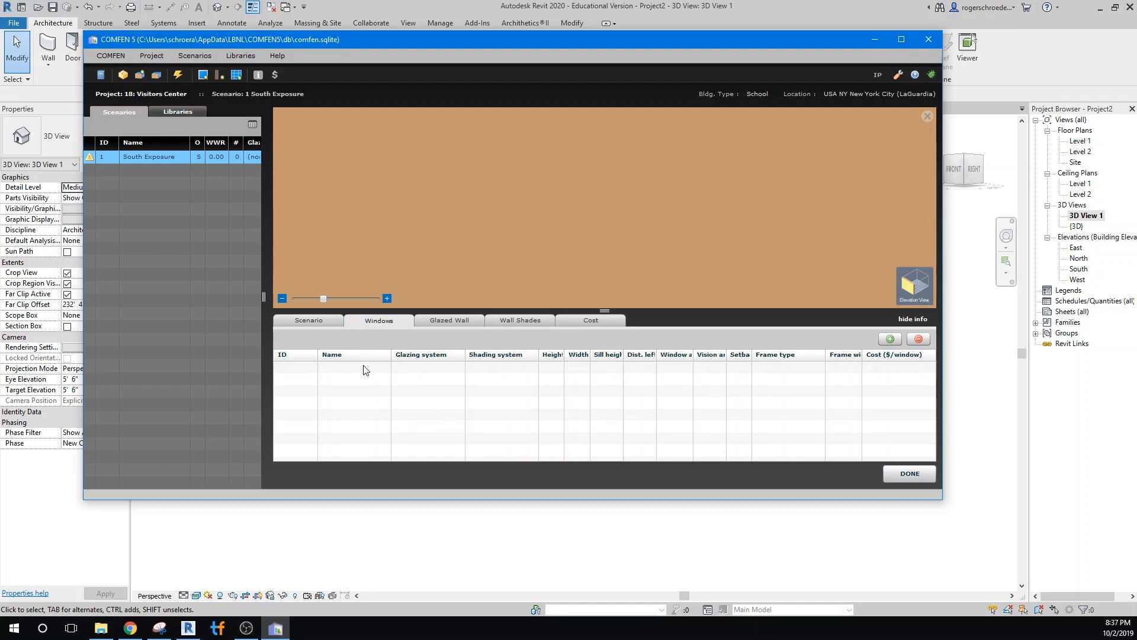
pyautogui.click(890, 339)
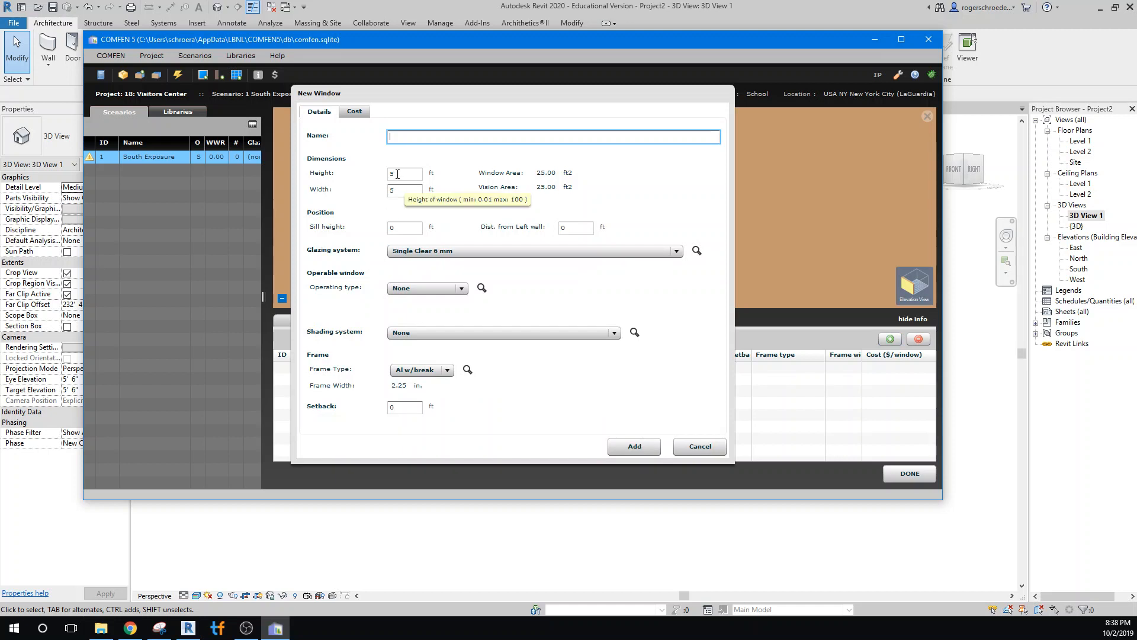
pyautogui.write('Cente')
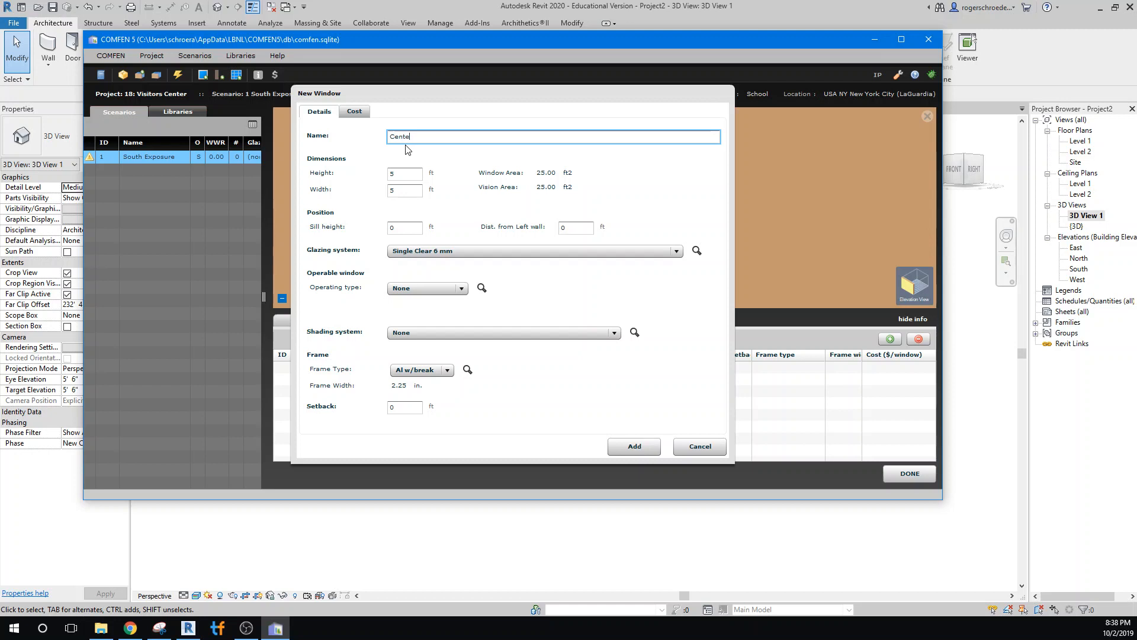
pyautogui.write('r Entry')
pyautogui.click(392, 174)
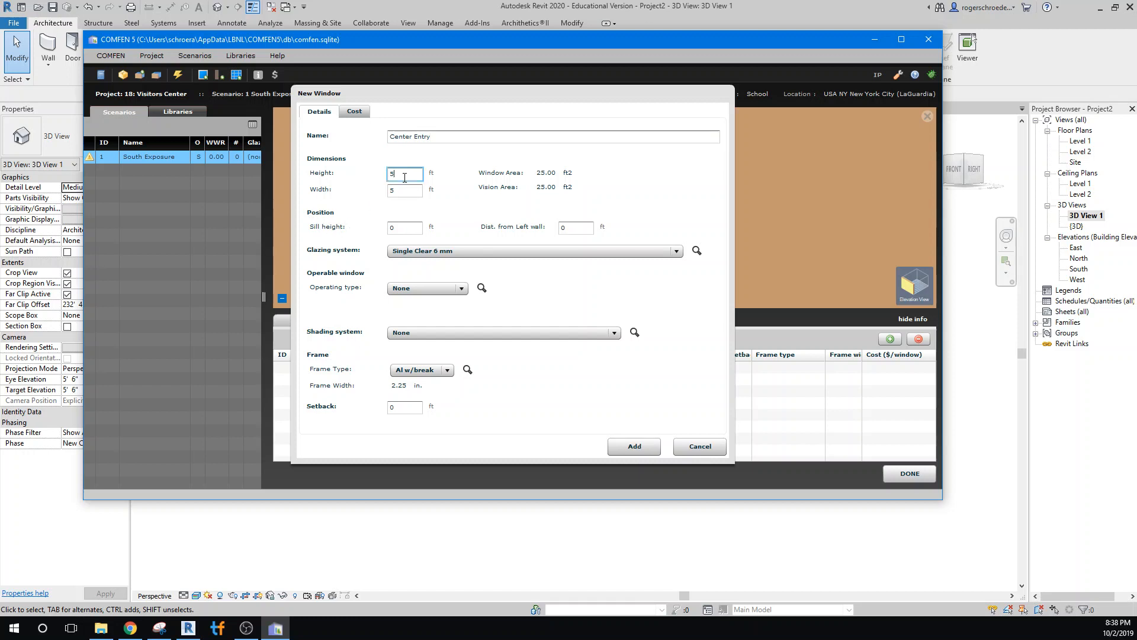
pyautogui.write('14')
pyautogui.click(387, 190)
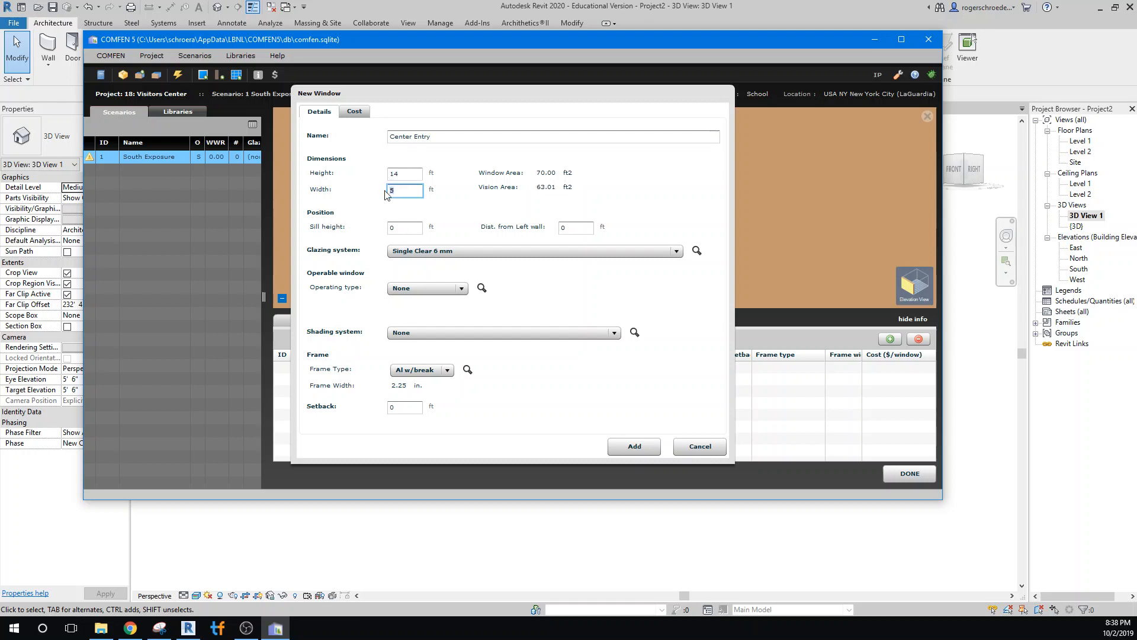
pyautogui.write('18')
pyautogui.press('Tab')
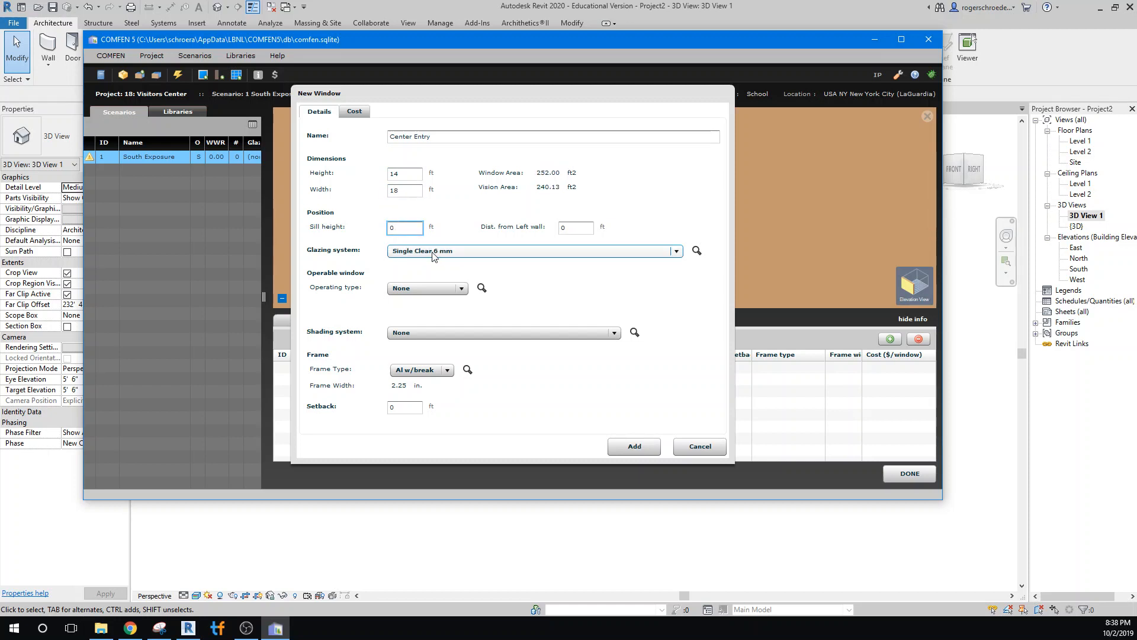
# Choose the Double Low Solar Low-E Tint (Air) glazing system and add the Center Entry window to the facade.
pyautogui.click(411, 253)
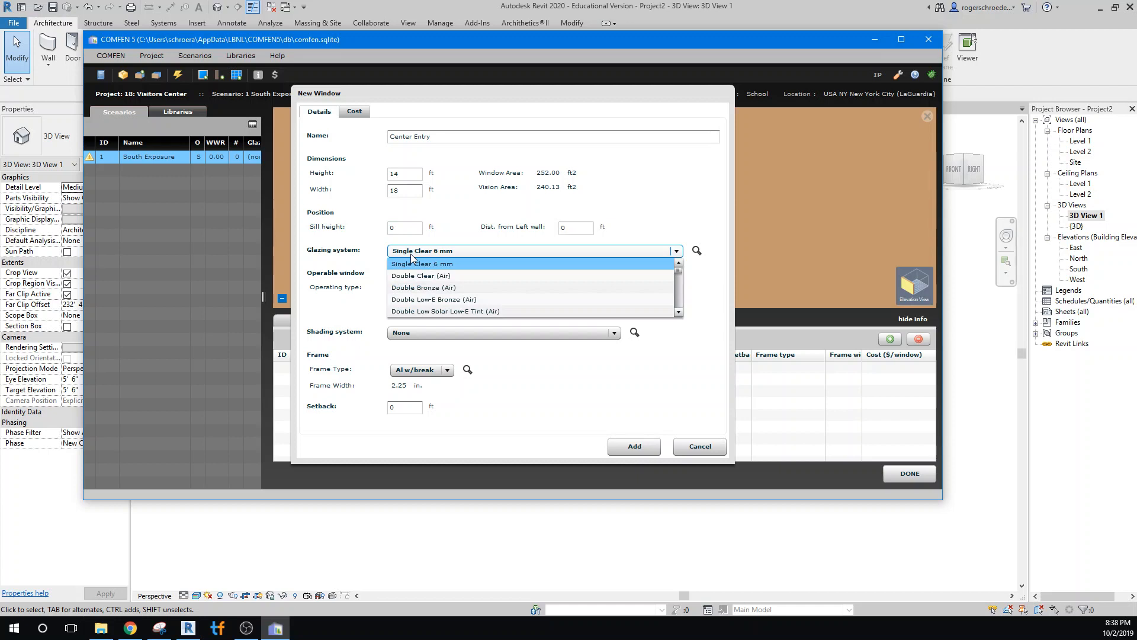
pyautogui.click(414, 312)
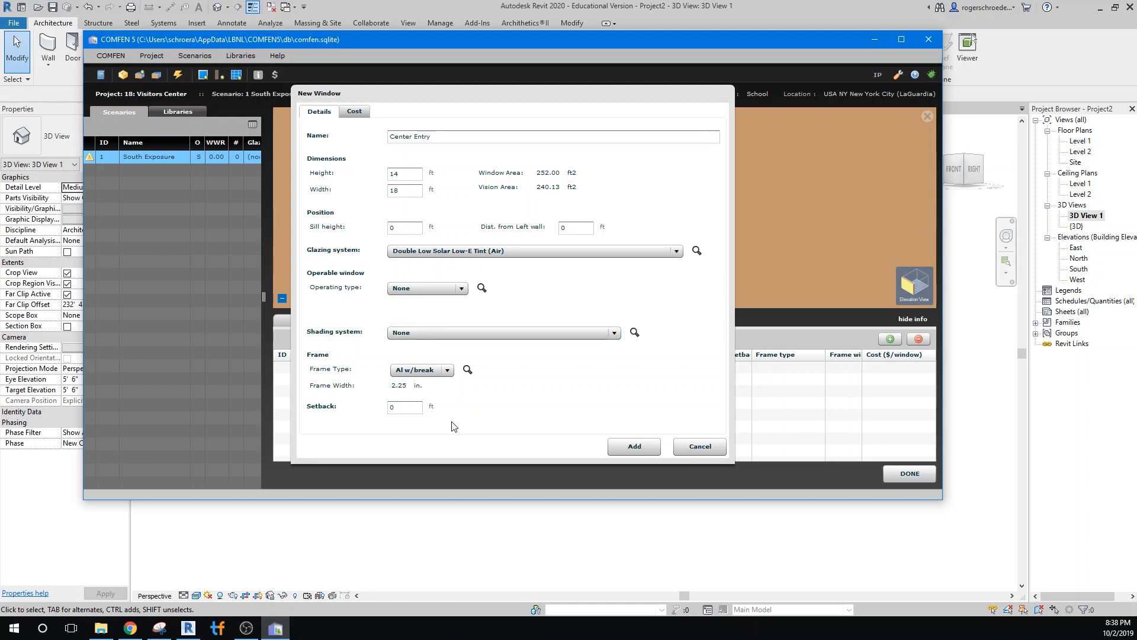
pyautogui.click(632, 448)
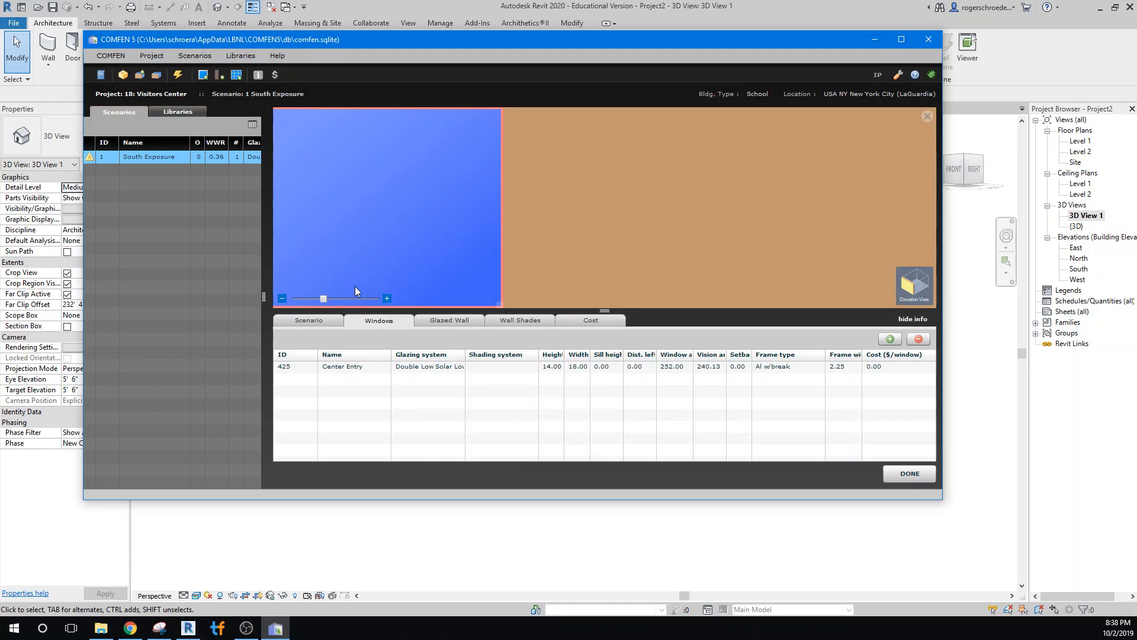
# Set the Center Entry window's distance from the left wall to 16 ft.
pyautogui.click(356, 366)
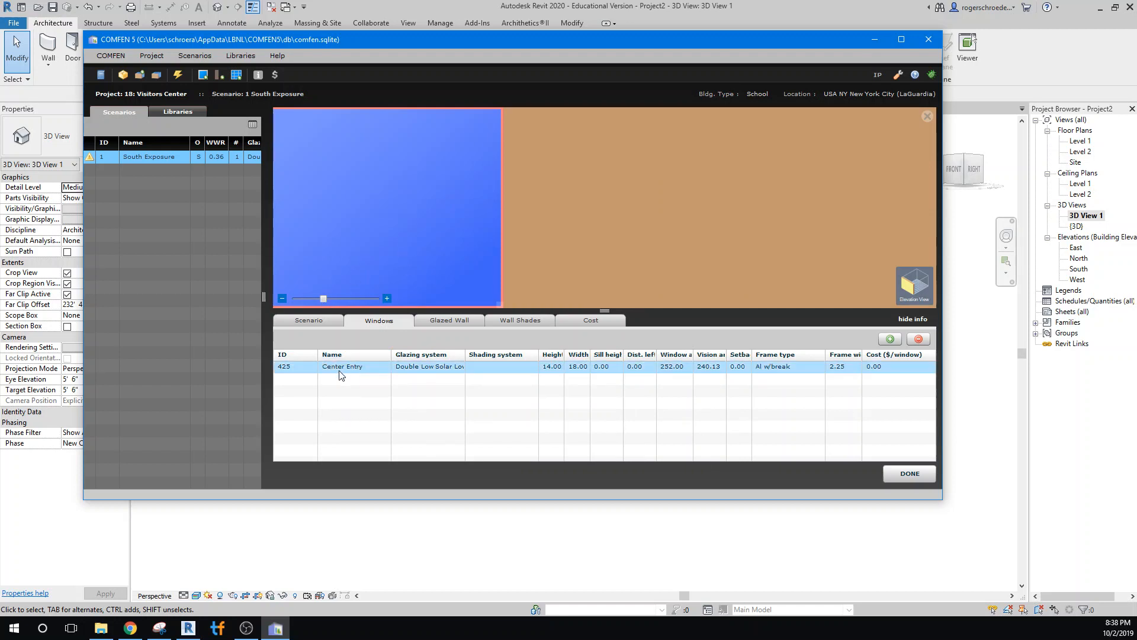
pyautogui.doubleClick(335, 368)
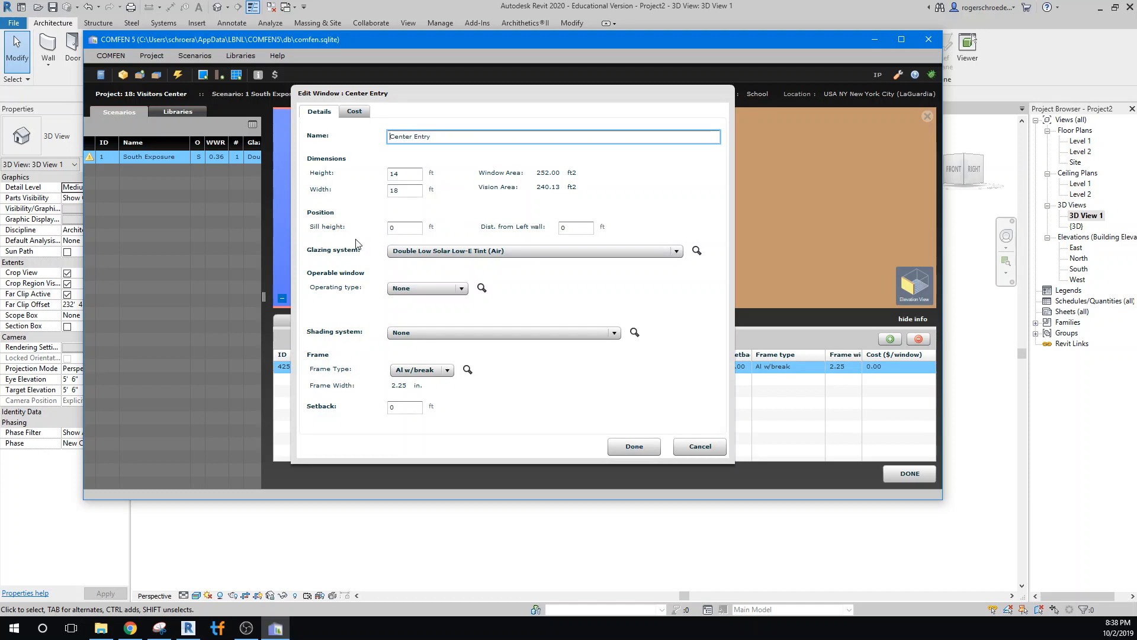
pyautogui.click(562, 228)
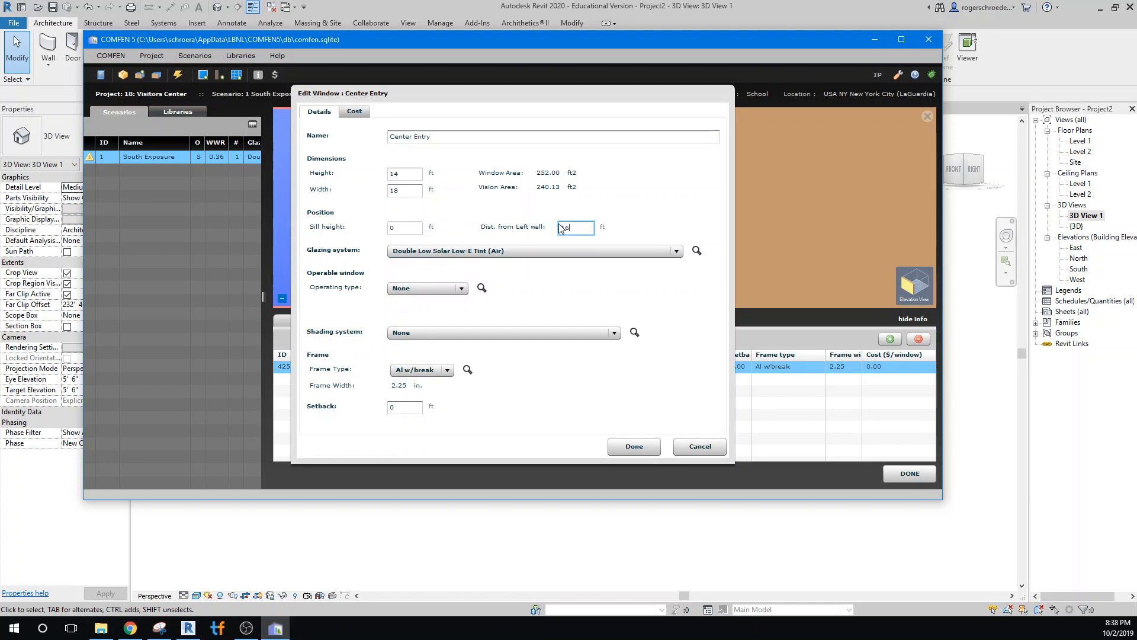
pyautogui.click(636, 447)
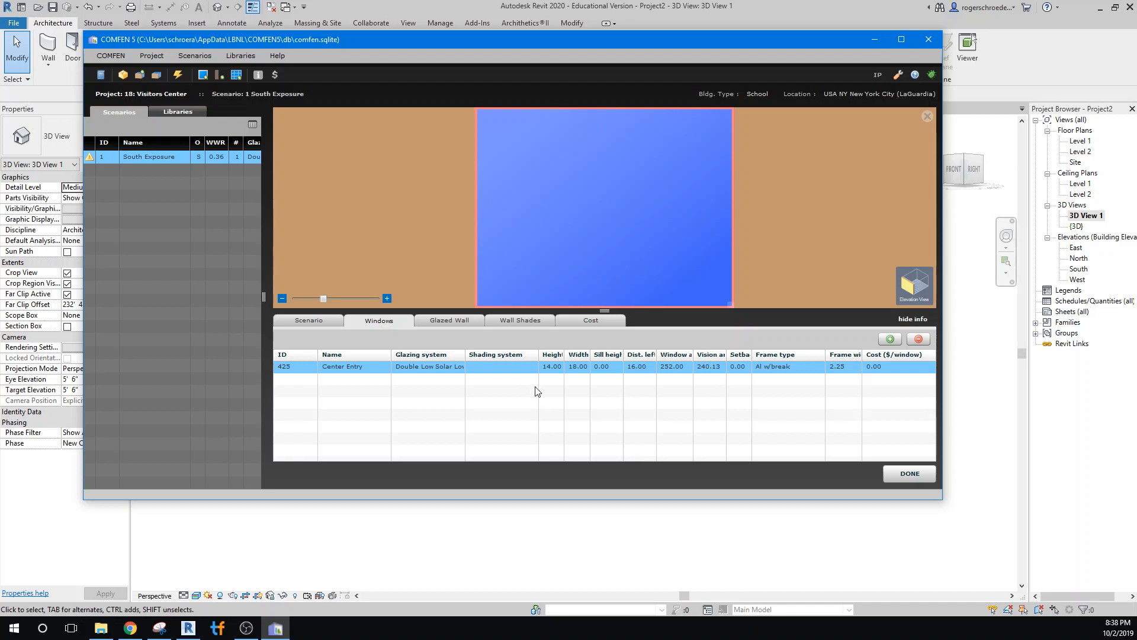
# Start another new window in the scenario named side windows, 2 ft high and 15 ft wide.
pyautogui.moveTo(767, 41); pyautogui.dragTo(786, 440)
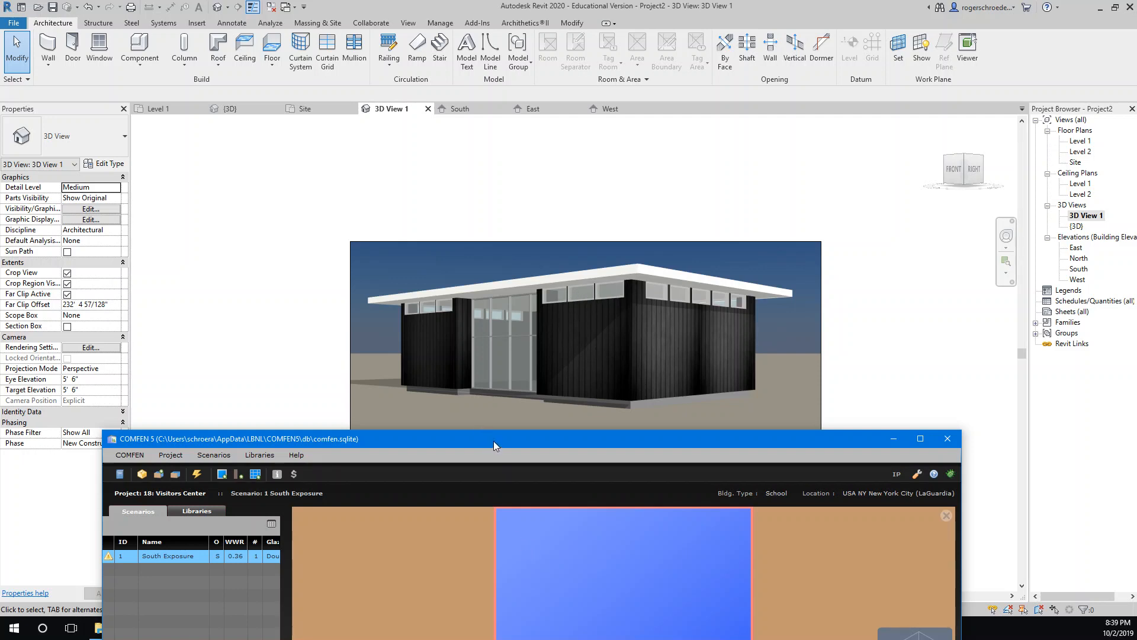
pyautogui.moveTo(494, 442); pyautogui.dragTo(514, 56)
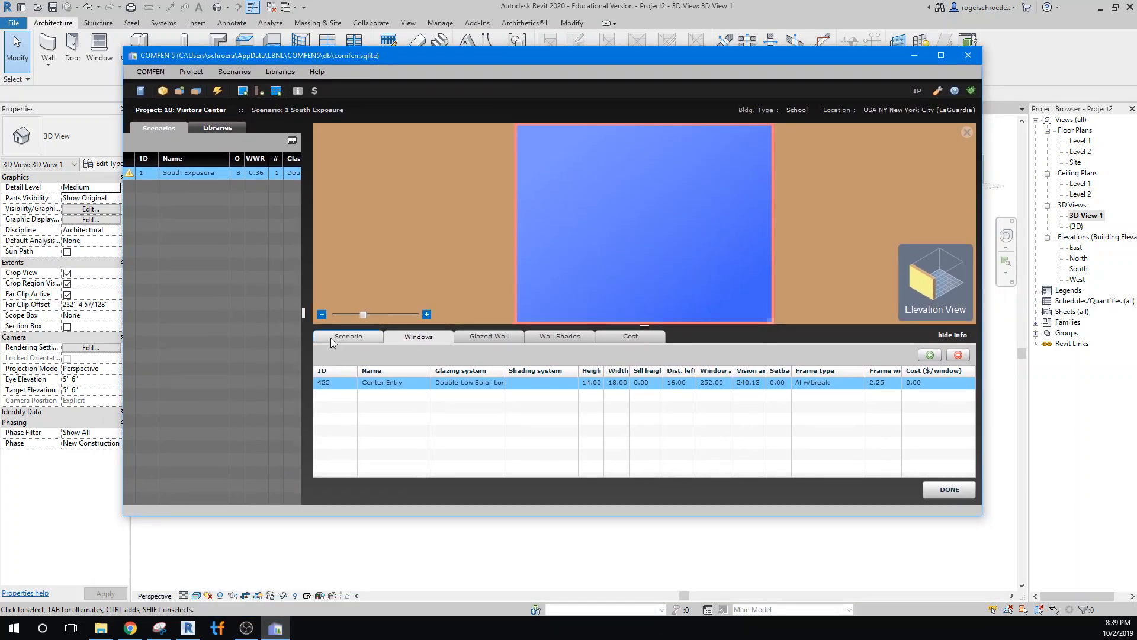
pyautogui.click(929, 355)
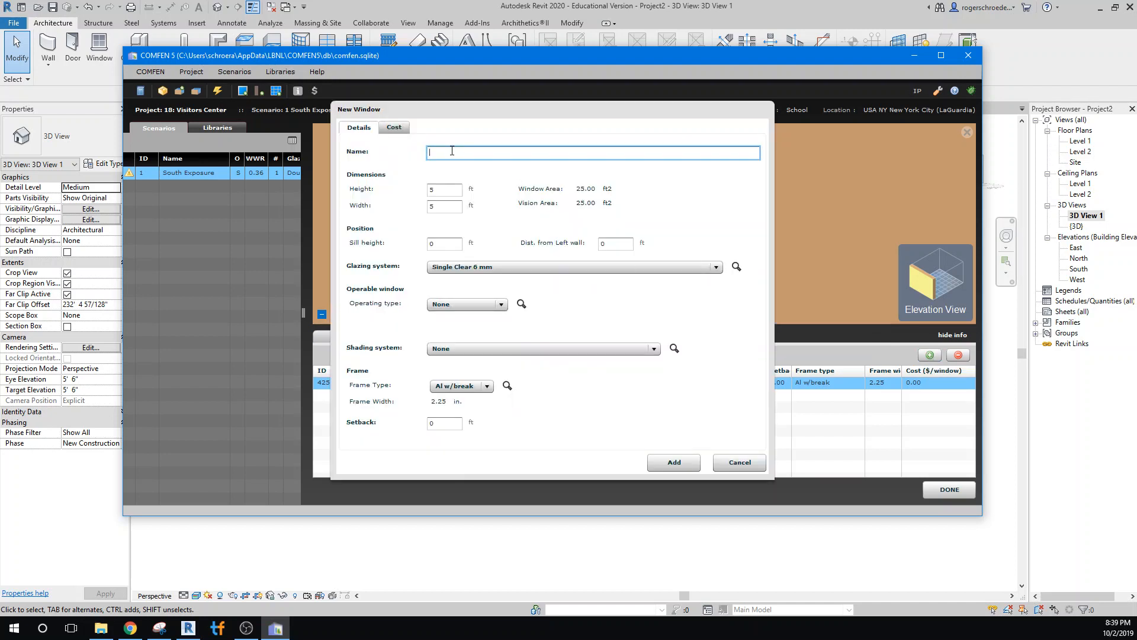
pyautogui.write('side windows')
pyautogui.click(438, 191)
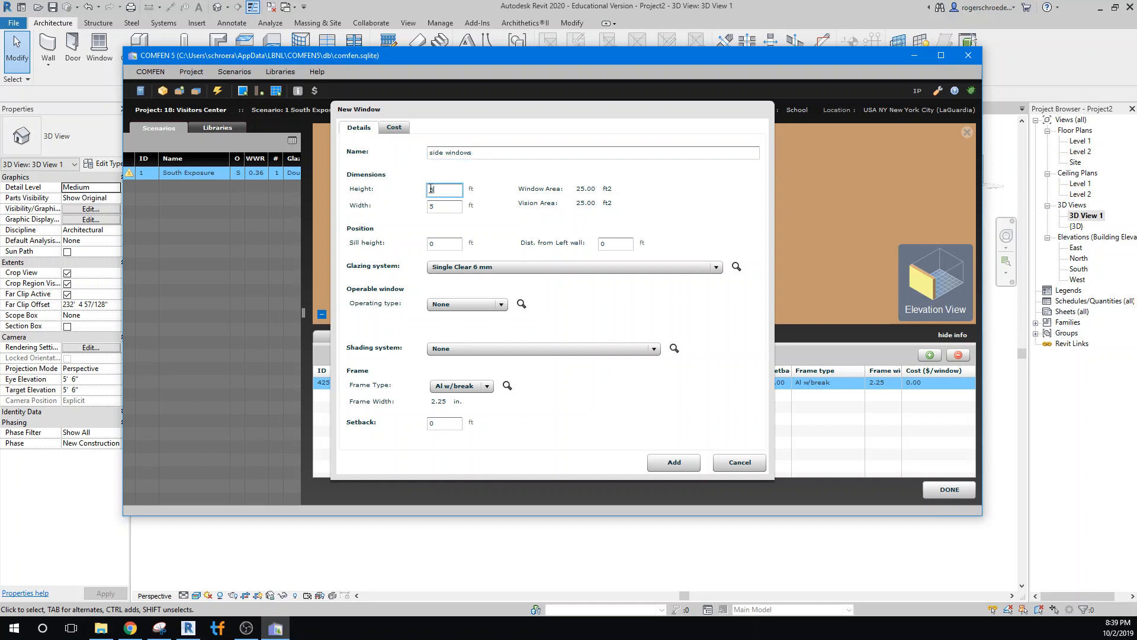
pyautogui.write('12')
pyautogui.write('2')
pyautogui.moveTo(438, 206); pyautogui.dragTo(429, 208)
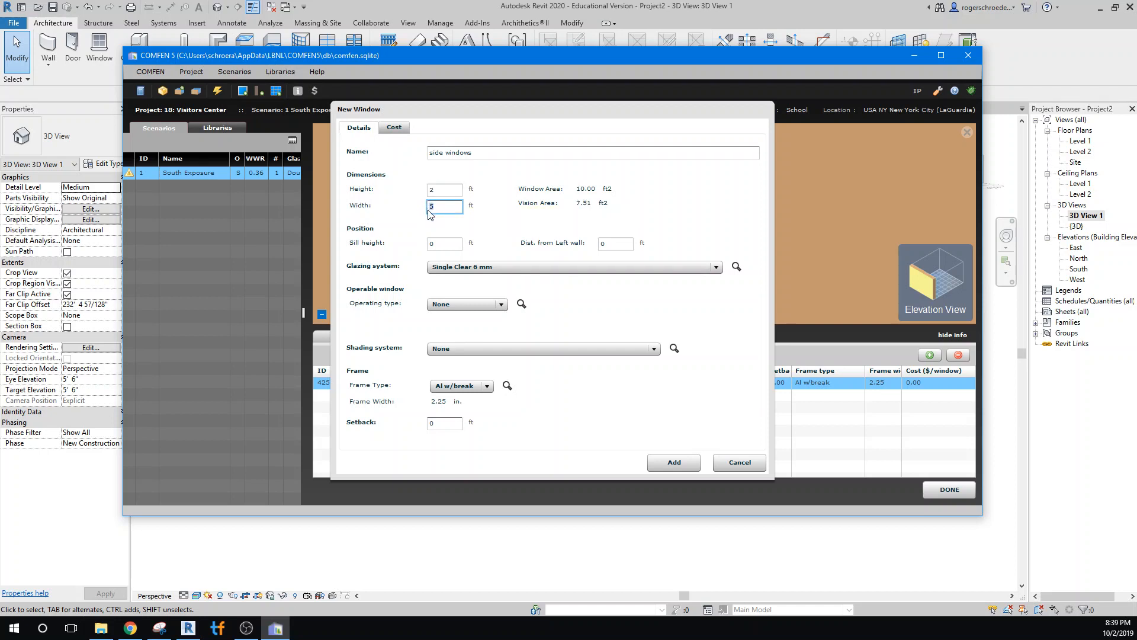
pyautogui.write('15')
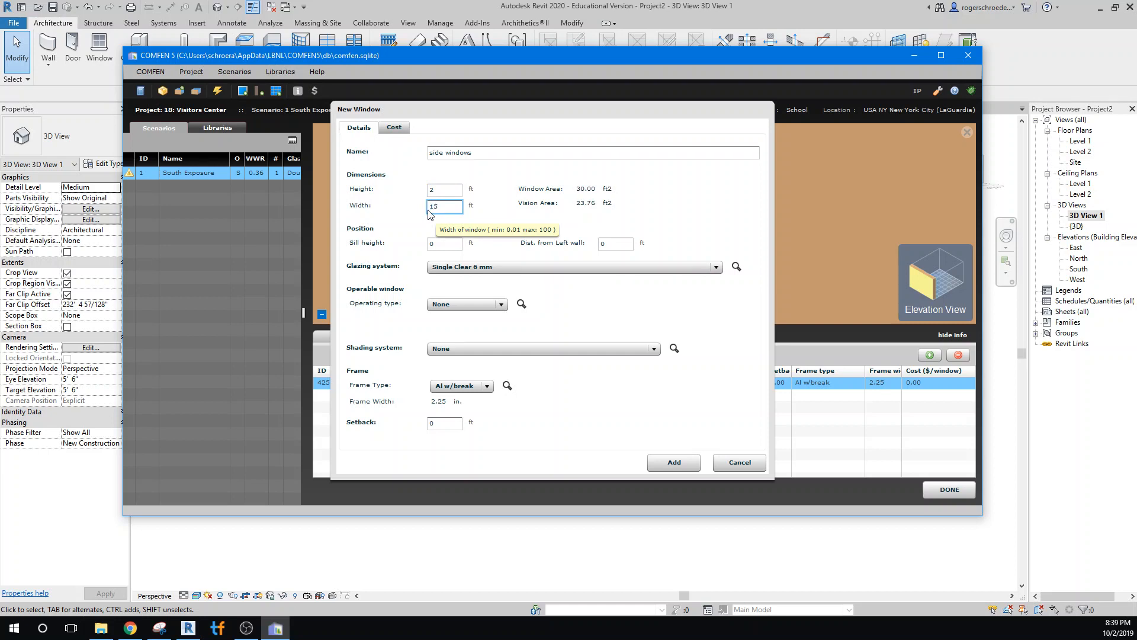
# Set the side windows' sill height to 12 ft and choose the Double Low Solar Low-E Tint (Air) glazing system.
pyautogui.click(428, 244)
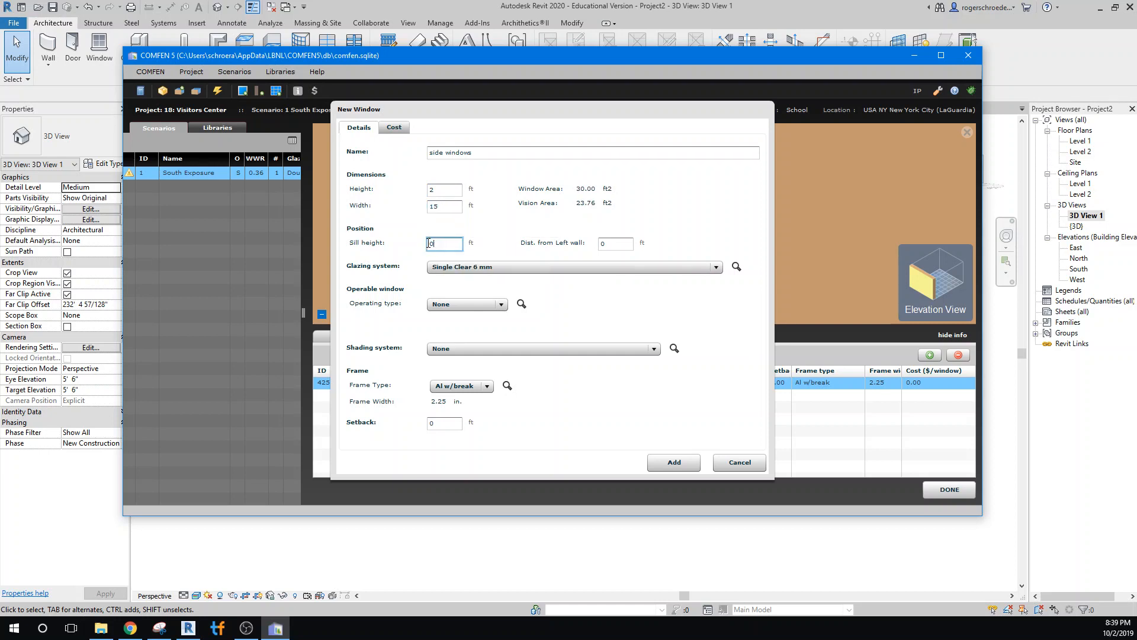
pyautogui.write('12')
pyautogui.click(441, 267)
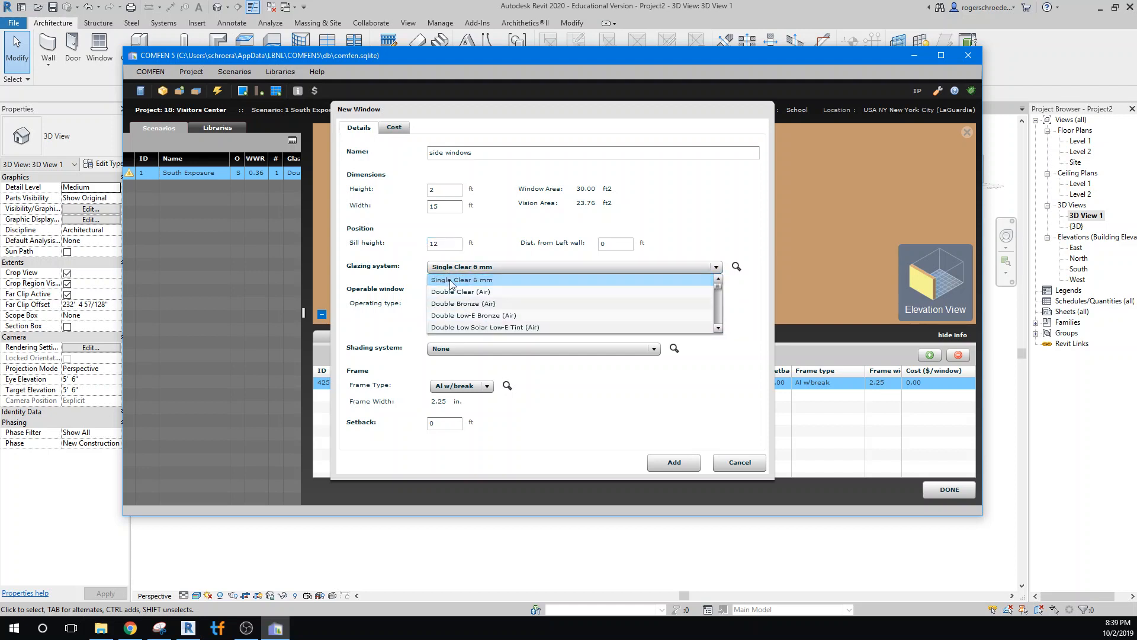
pyautogui.click(460, 328)
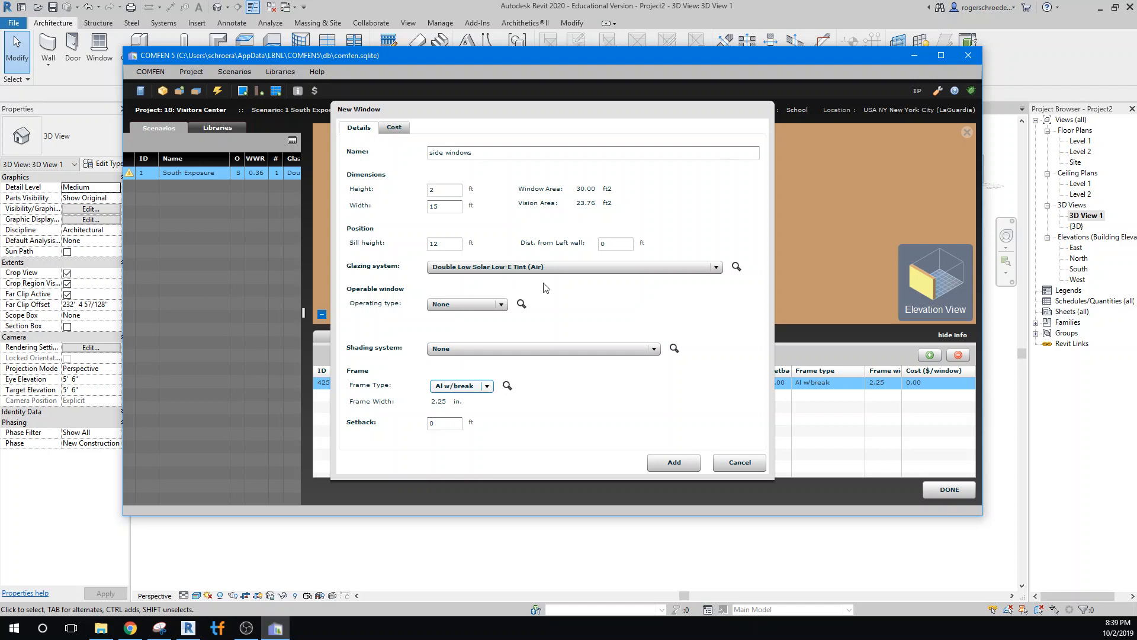
# Reduce the side windows' width to 14 ft, place them 1 ft from the left wall, and add them to the facade.
pyautogui.click(602, 242)
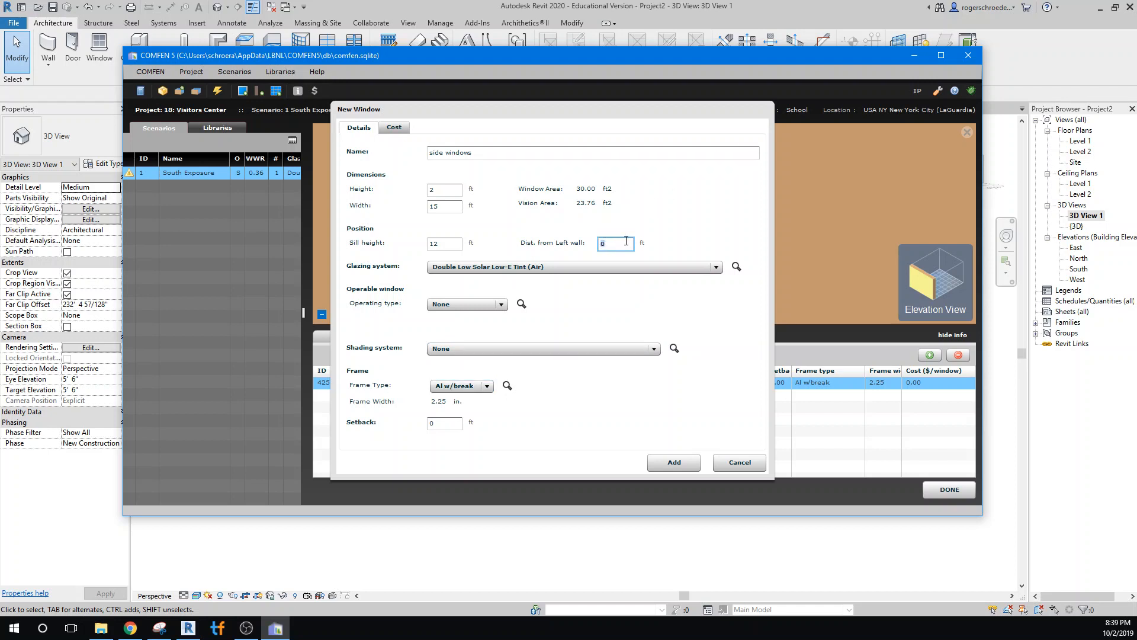
pyautogui.write('.5')
pyautogui.click(436, 208)
pyautogui.press('BackSpace')
pyautogui.write('4')
pyautogui.doubleClick(606, 243)
pyautogui.write('1')
pyautogui.click(673, 462)
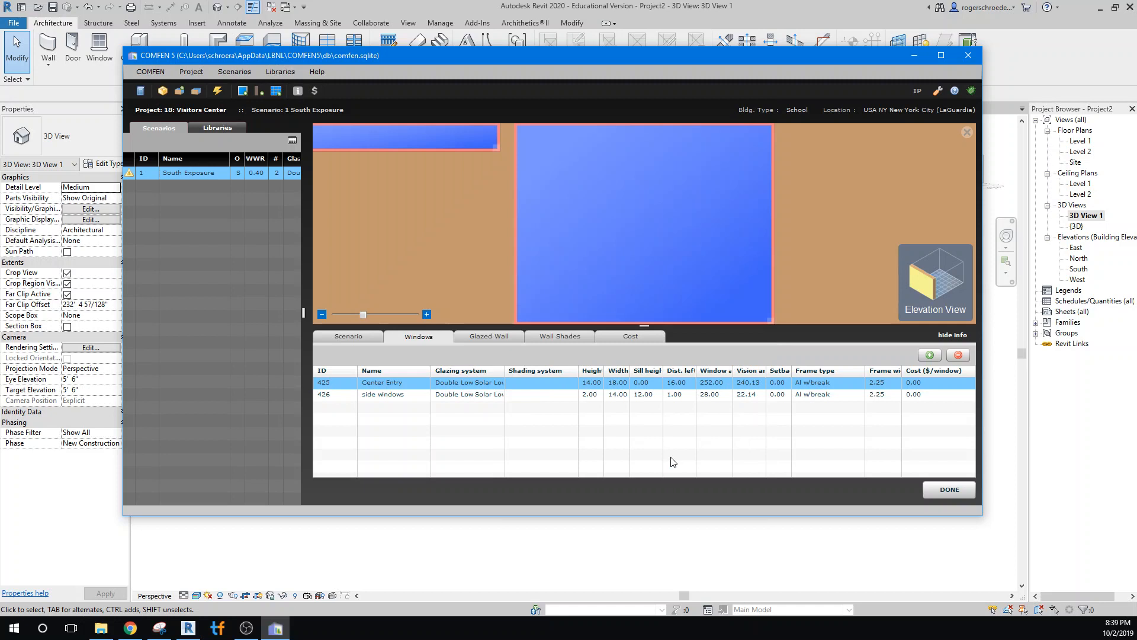
# Start a new window named side window 2, 2 ft high and 14 ft wide, with a 12 ft sill height.
pyautogui.moveTo(364, 314); pyautogui.dragTo(335, 315)
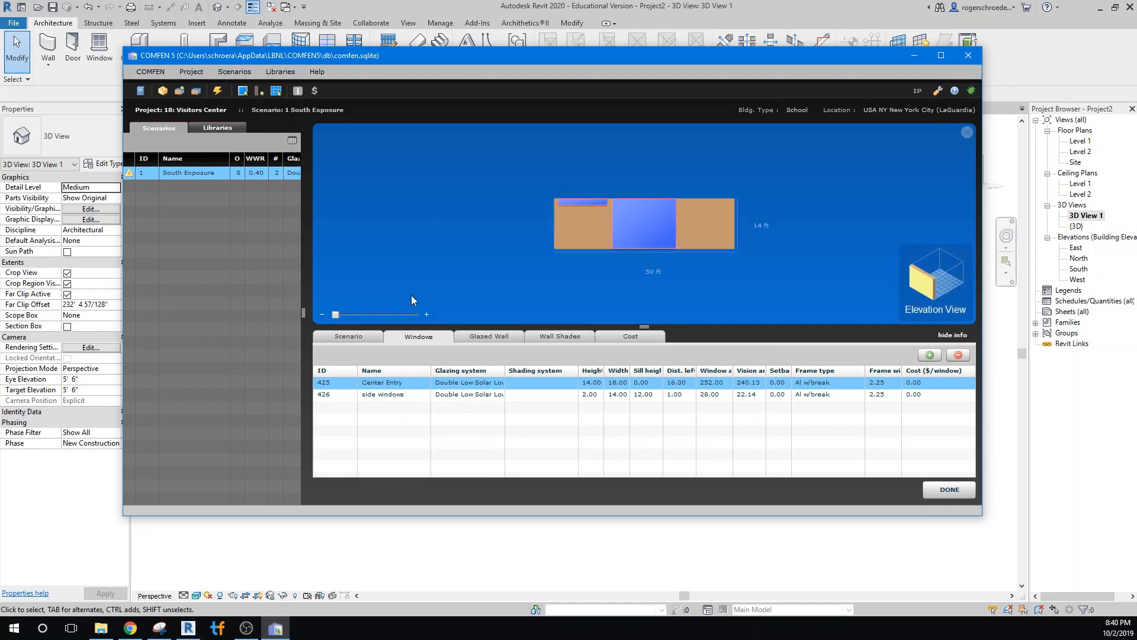
pyautogui.moveTo(345, 317); pyautogui.dragTo(354, 315)
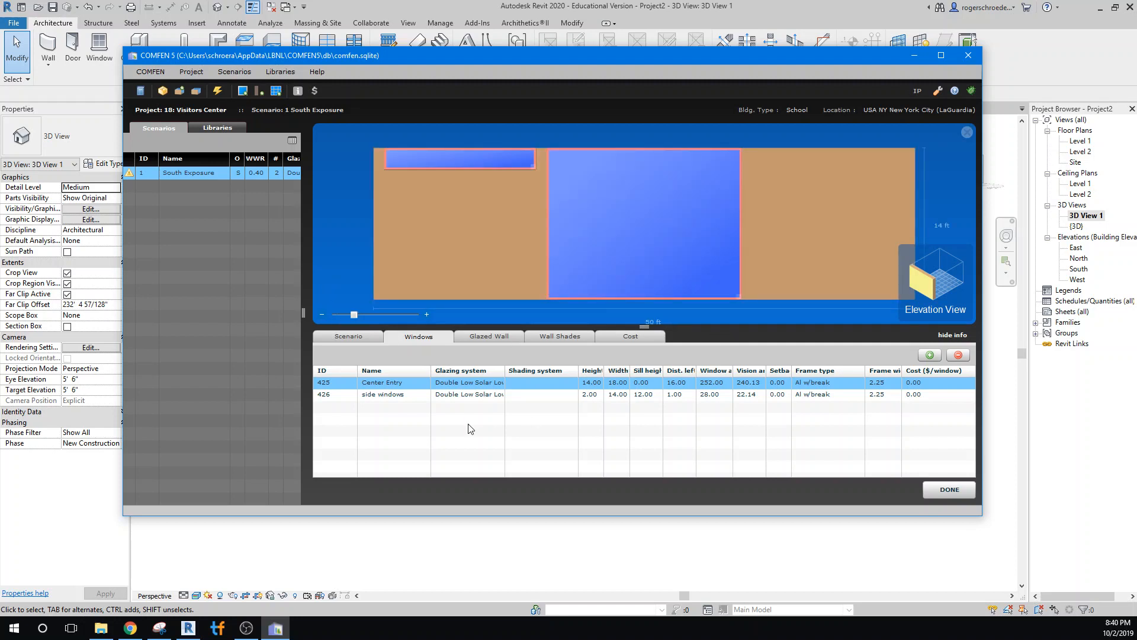
pyautogui.click(382, 396)
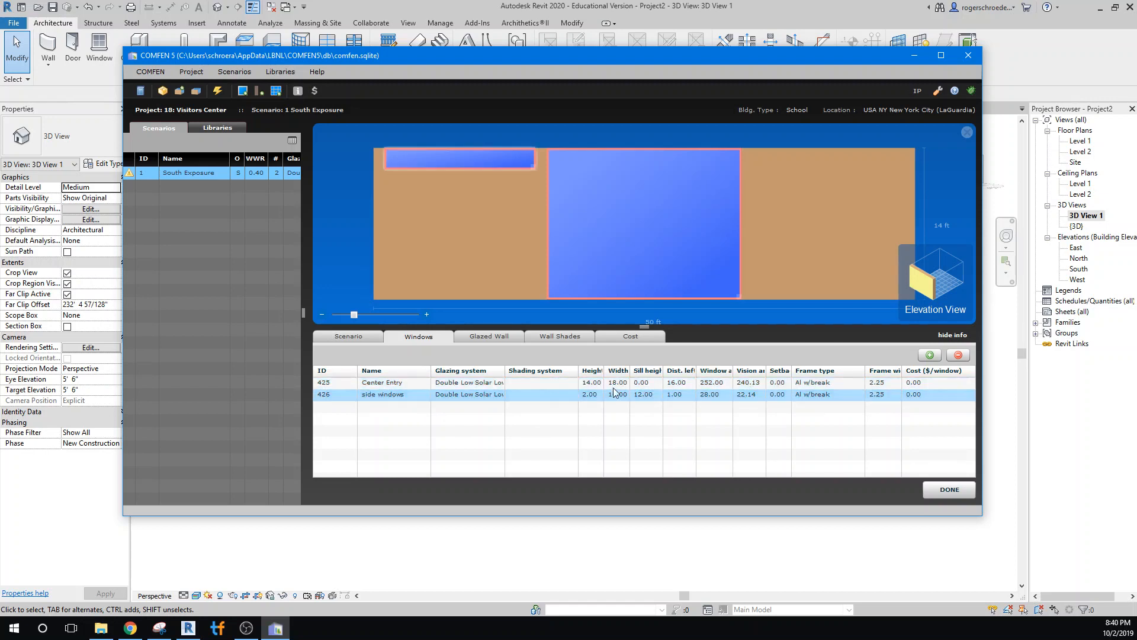
pyautogui.click(930, 355)
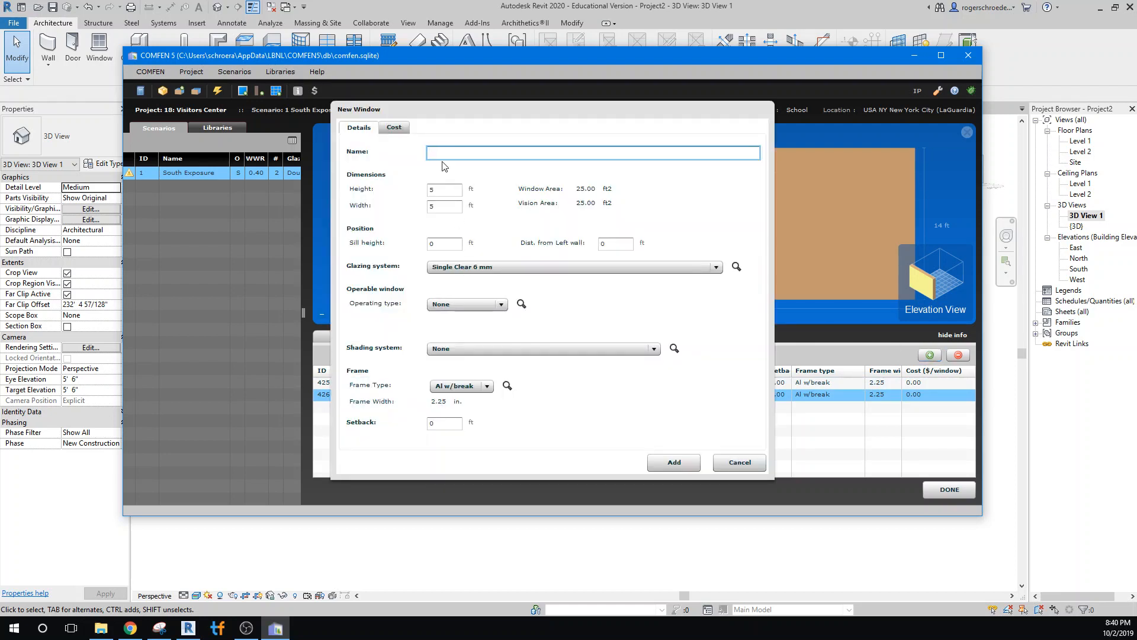
pyautogui.write('side window 2')
pyautogui.press('Tab')
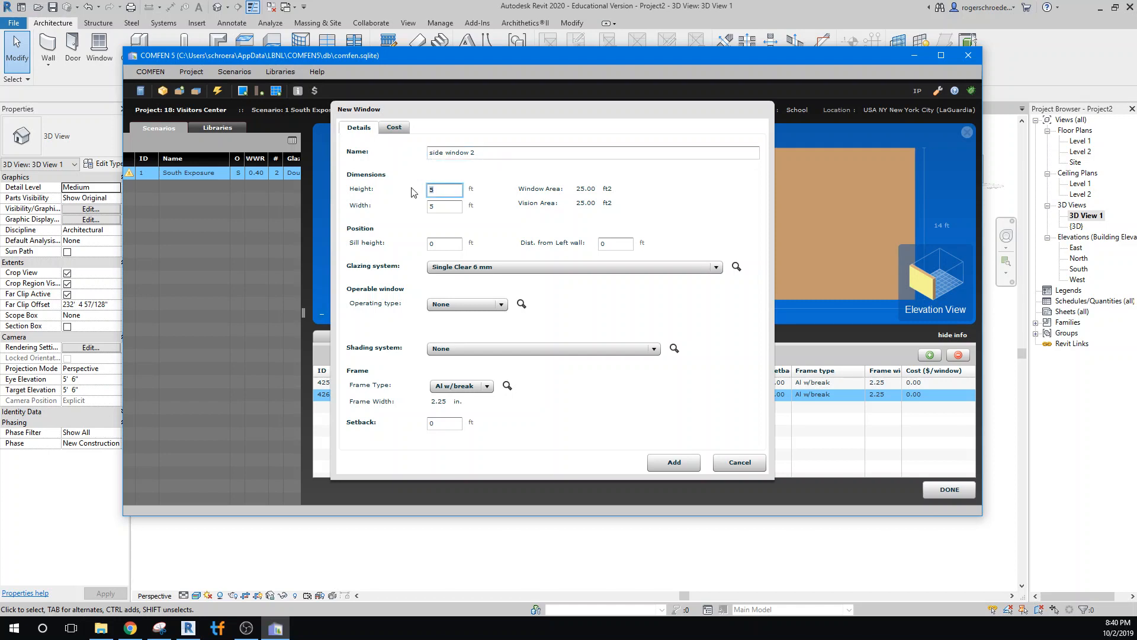
pyautogui.write('2')
pyautogui.press('Tab')
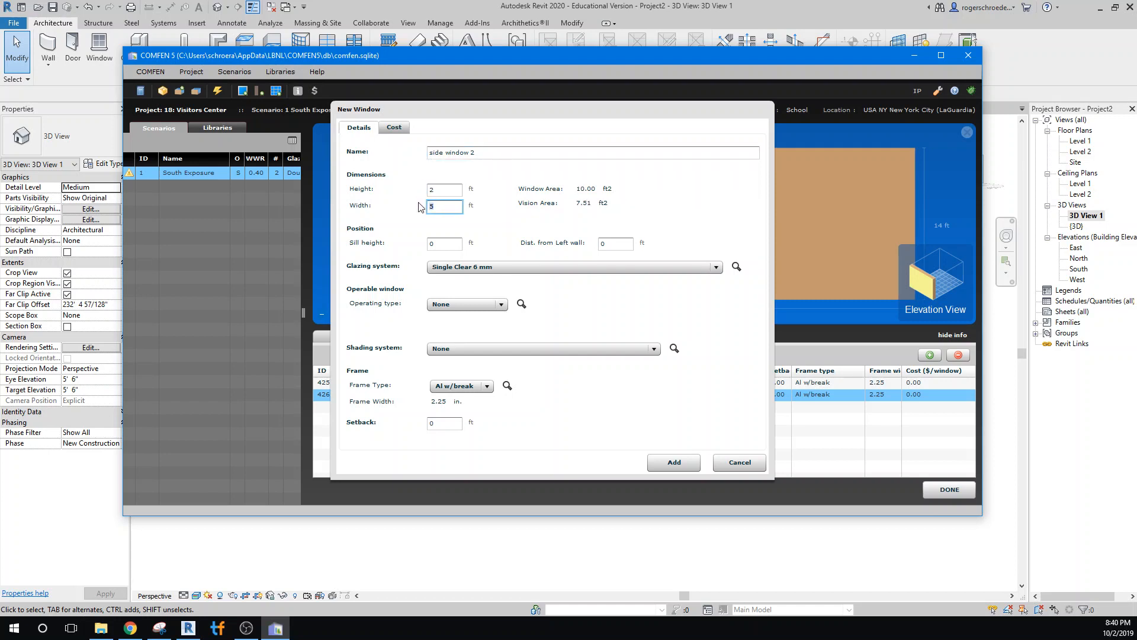
pyautogui.write('14')
pyautogui.doubleClick(435, 241)
pyautogui.write('12')
# Set side window 2's distance from the left wall to 35 ft and add it to the facade.
pyautogui.doubleClick(613, 241)
pyautogui.moveTo(602, 110); pyautogui.dragTo(621, 269)
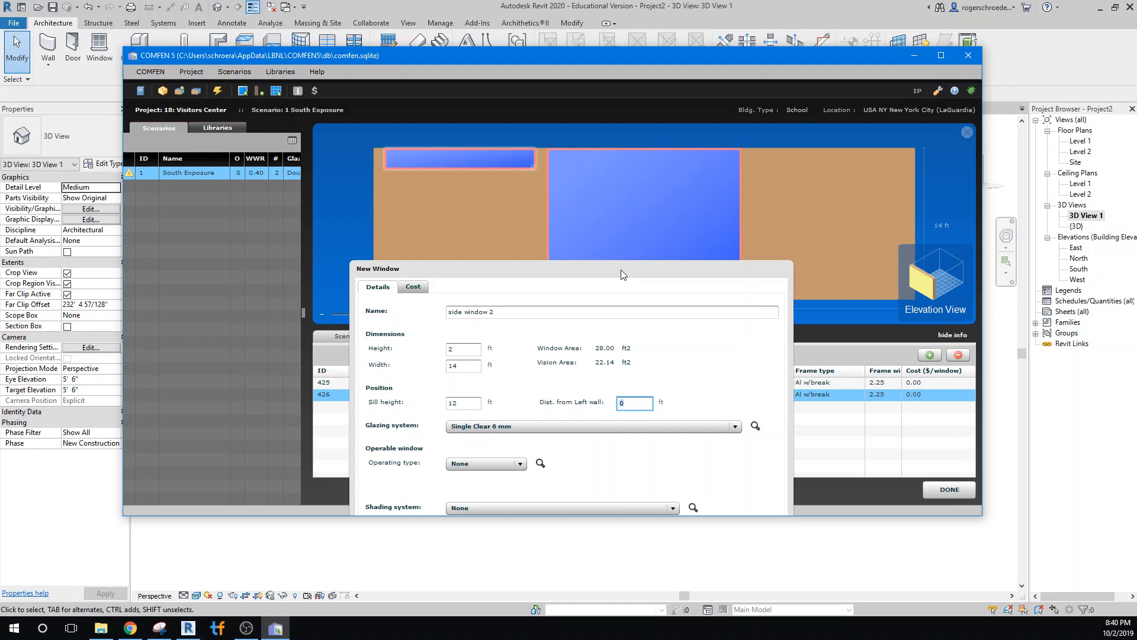
pyautogui.moveTo(621, 269); pyautogui.dragTo(627, 262)
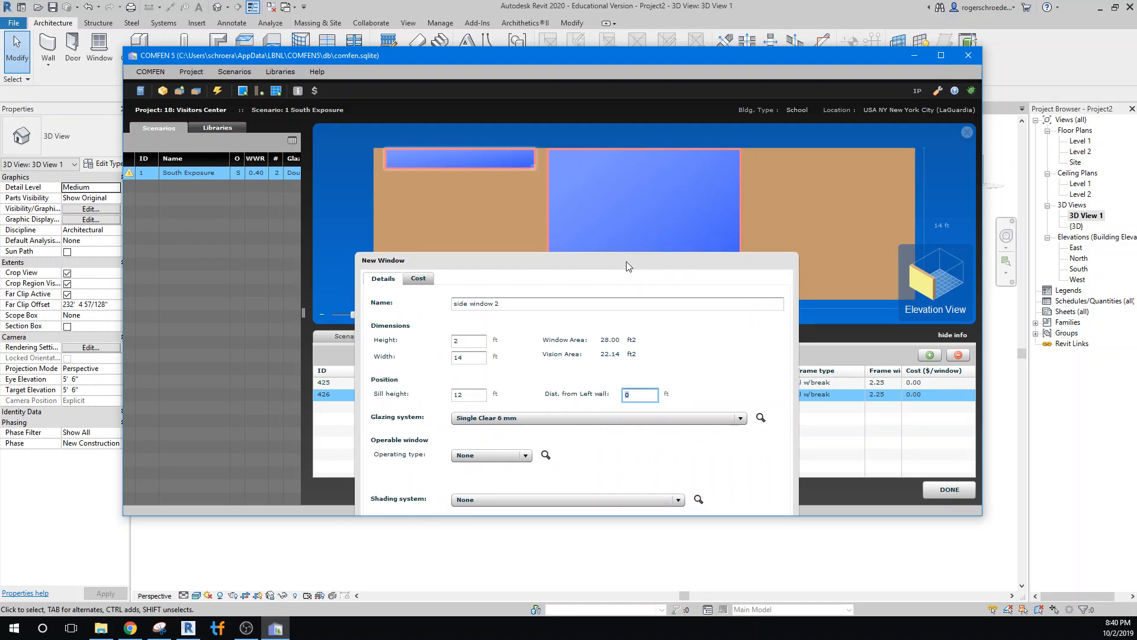
pyautogui.moveTo(627, 262); pyautogui.dragTo(625, 243)
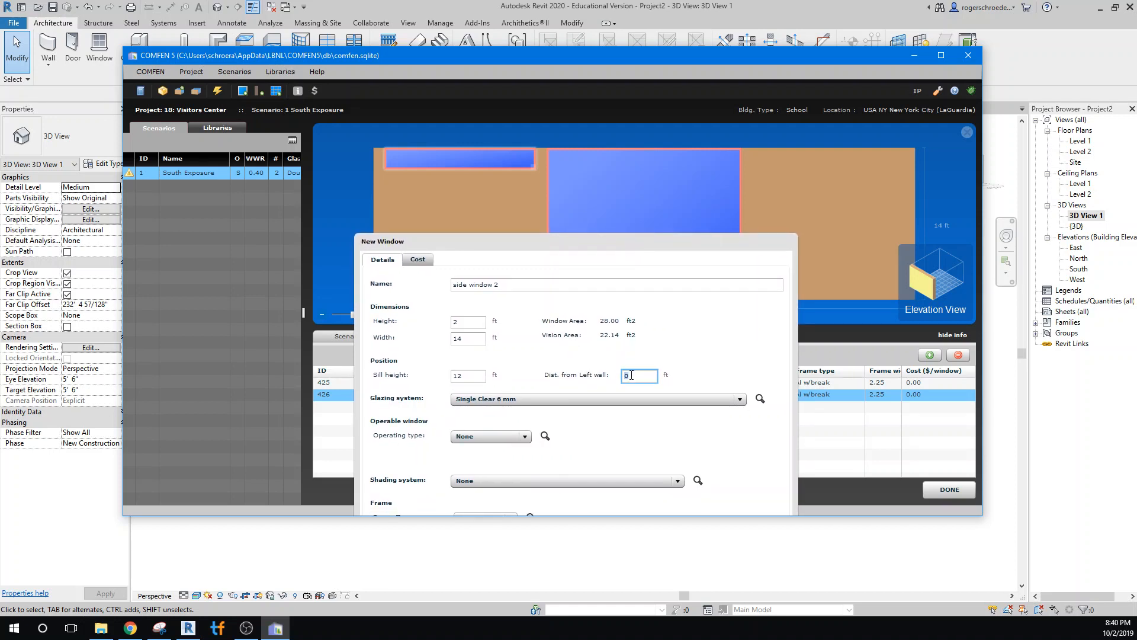
pyautogui.write('3')
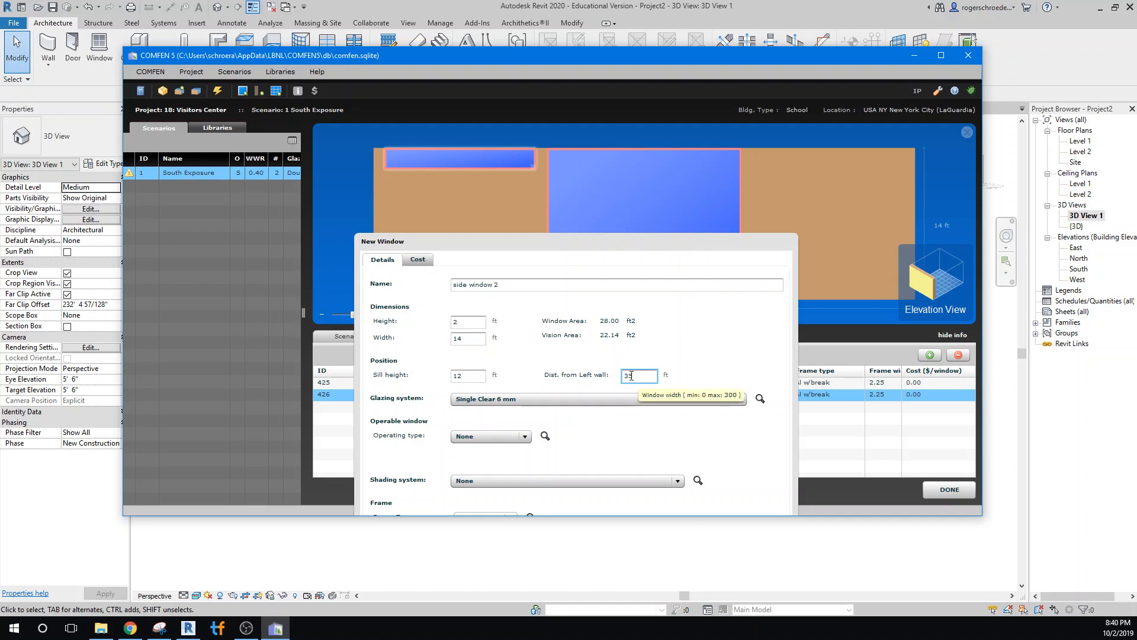
pyautogui.write('5')
pyautogui.moveTo(693, 244); pyautogui.dragTo(634, 130)
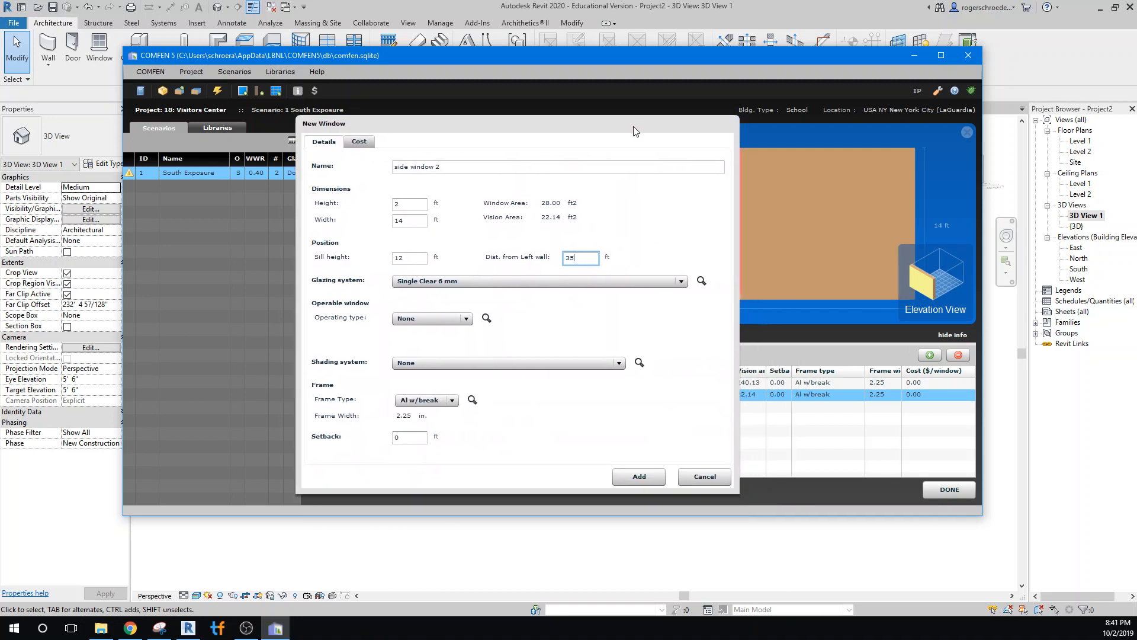
pyautogui.click(634, 478)
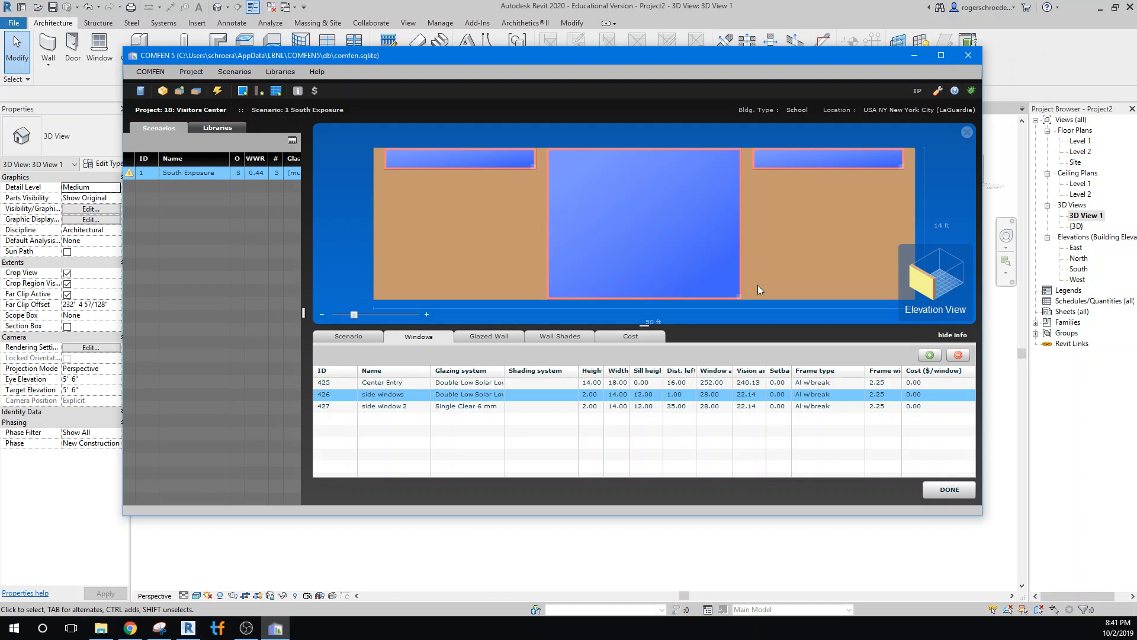
# Finish editing the South Exposure scenario and make a copy of it.
pyautogui.click(950, 490)
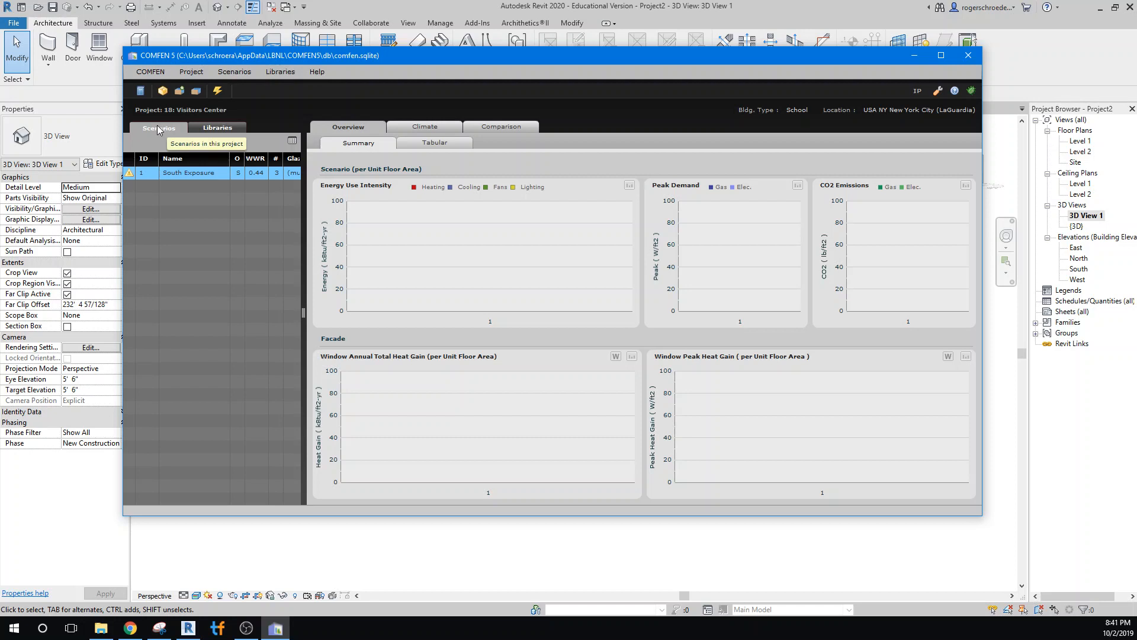
pyautogui.doubleClick(187, 176)
pyautogui.click(168, 173)
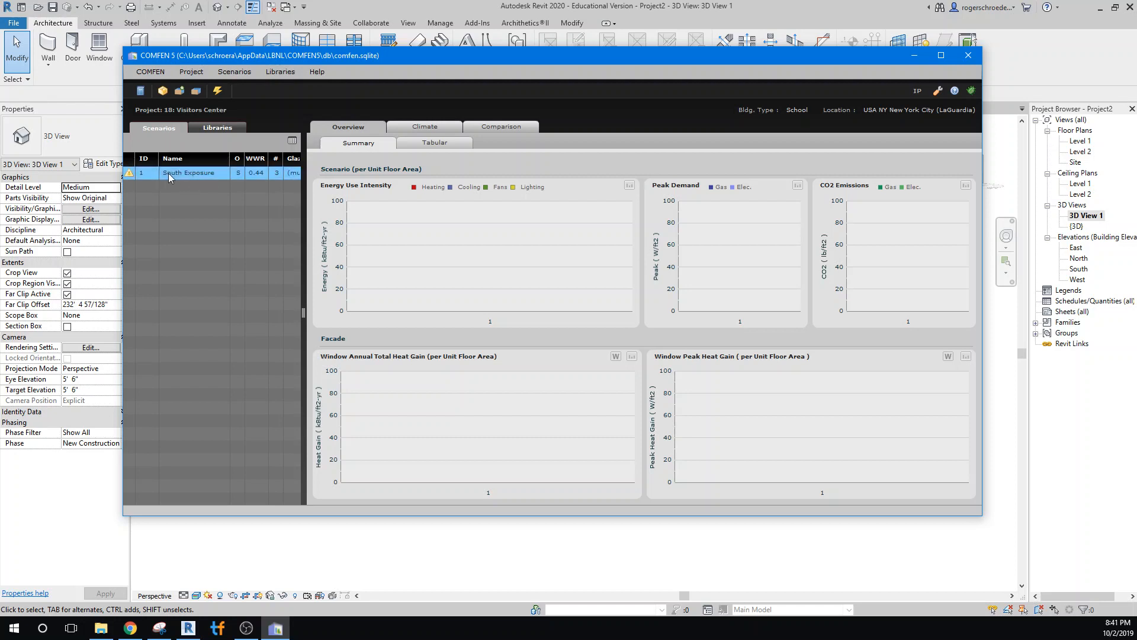
pyautogui.click(185, 73)
pyautogui.moveTo(234, 73)
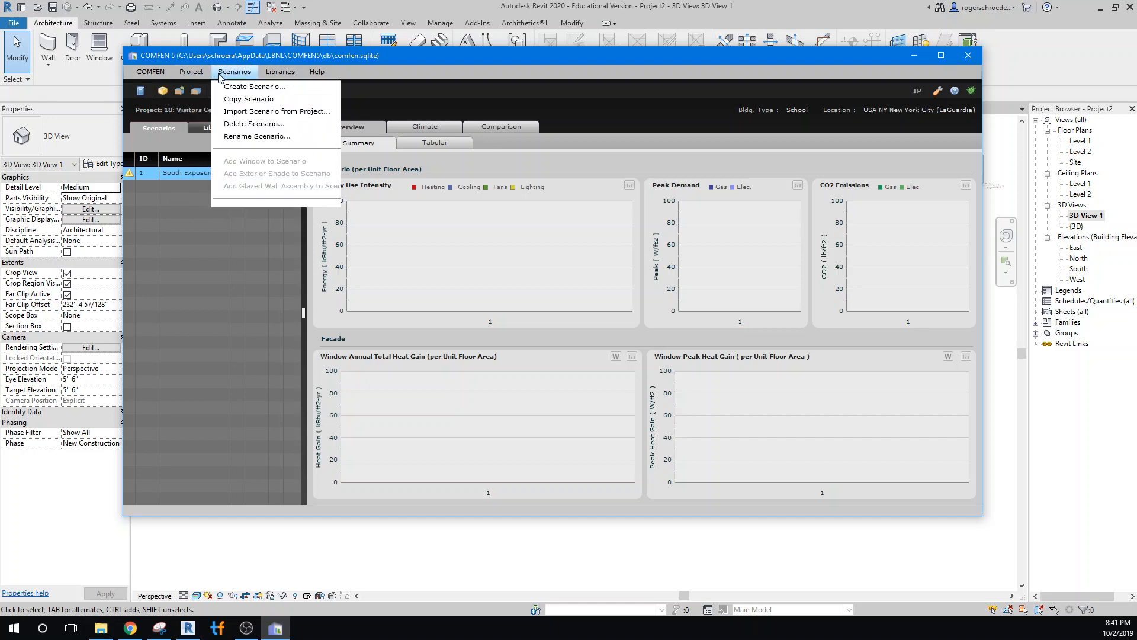
pyautogui.click(236, 101)
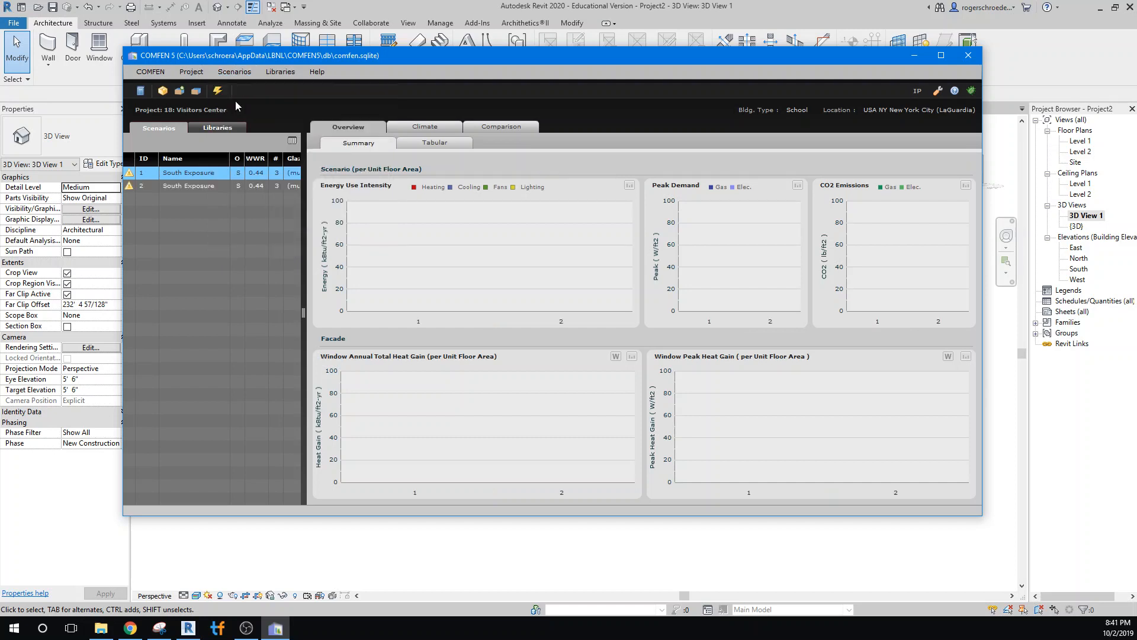
# Rename the copied scenario to North Exposure Exposure, set its orientation to North, and finish editing it.
pyautogui.click(194, 186)
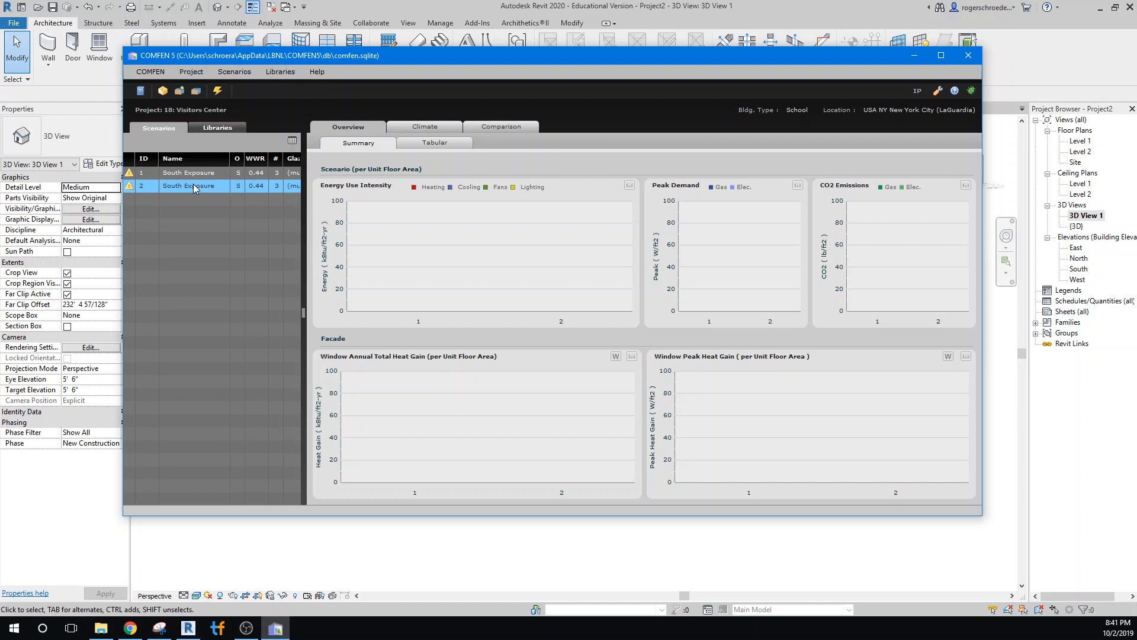
pyautogui.doubleClick(193, 185)
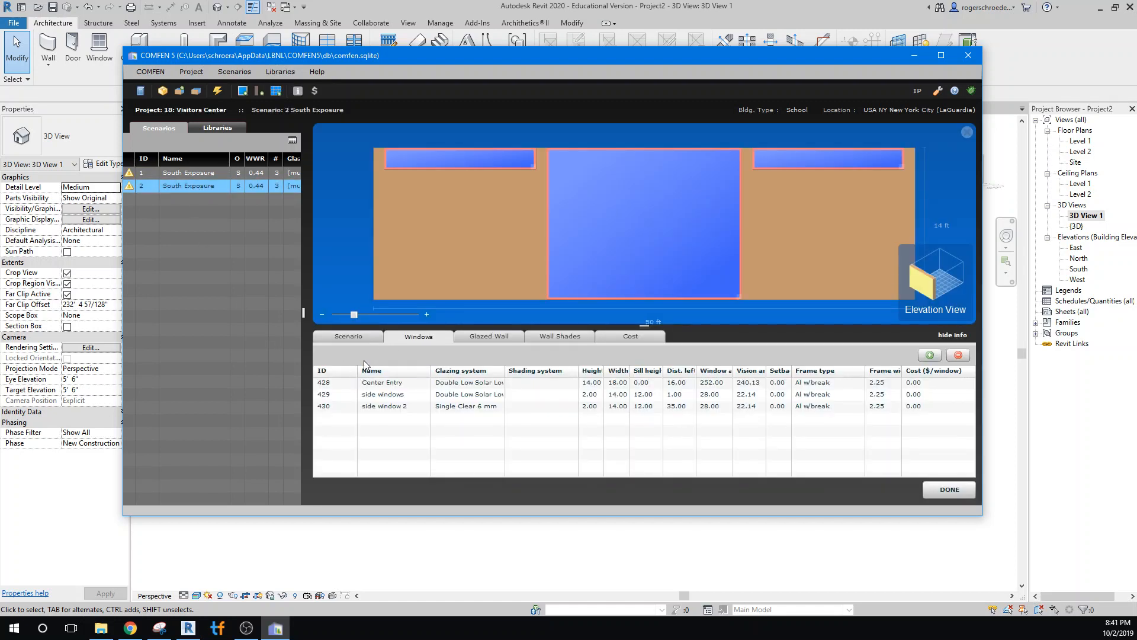
pyautogui.click(359, 338)
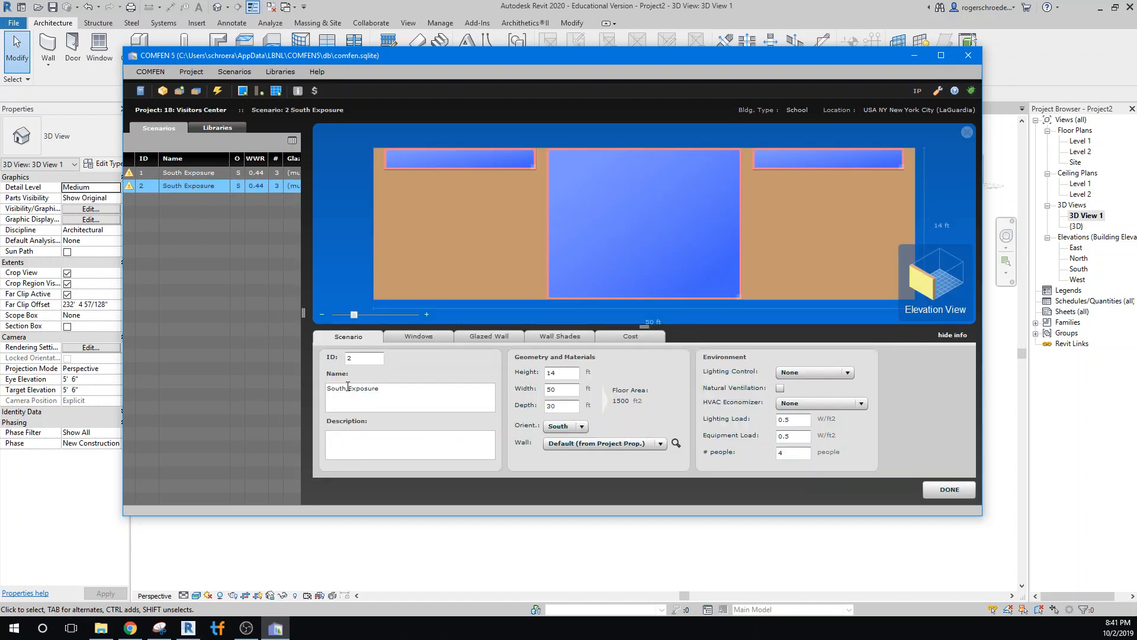
pyautogui.moveTo(347, 388); pyautogui.dragTo(325, 386)
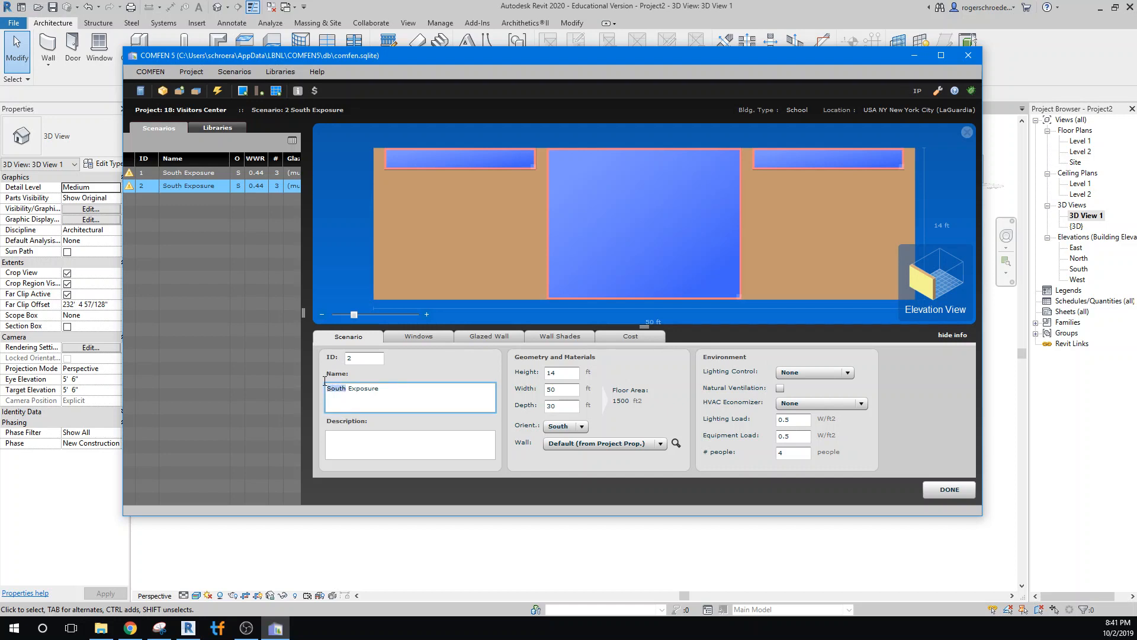
pyautogui.write('North Exposure')
pyautogui.click(560, 427)
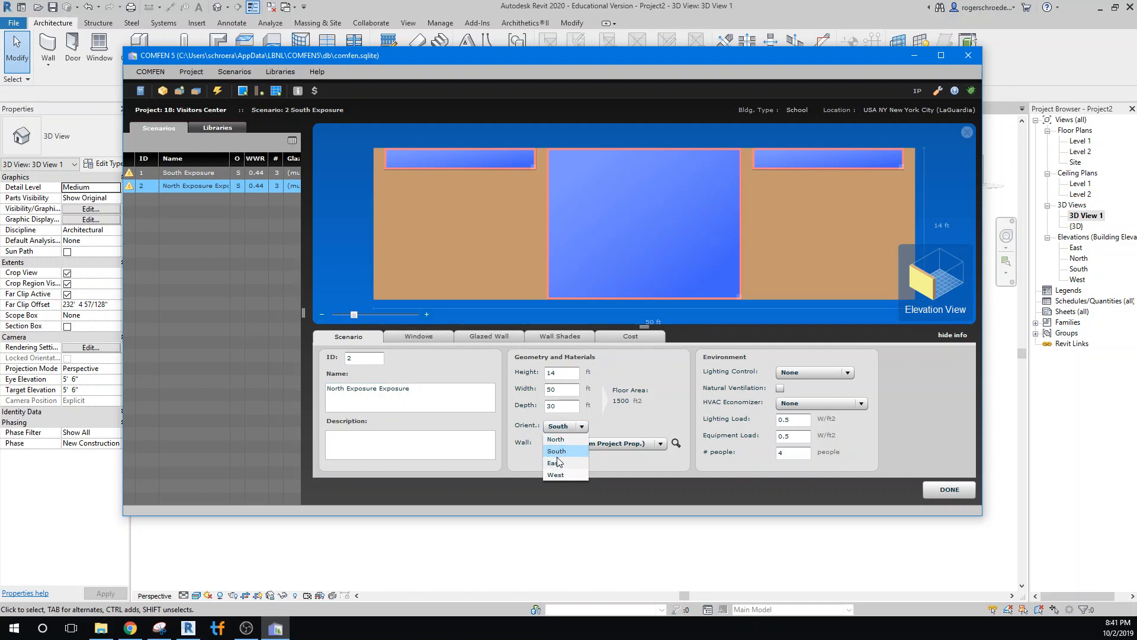
pyautogui.click(557, 440)
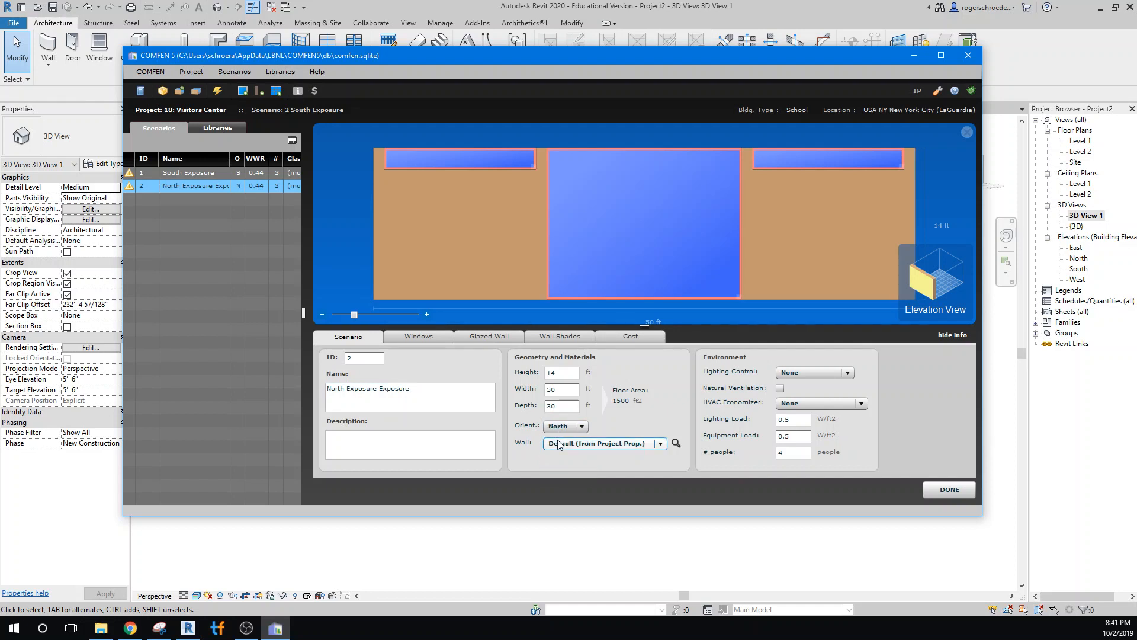
pyautogui.click(932, 492)
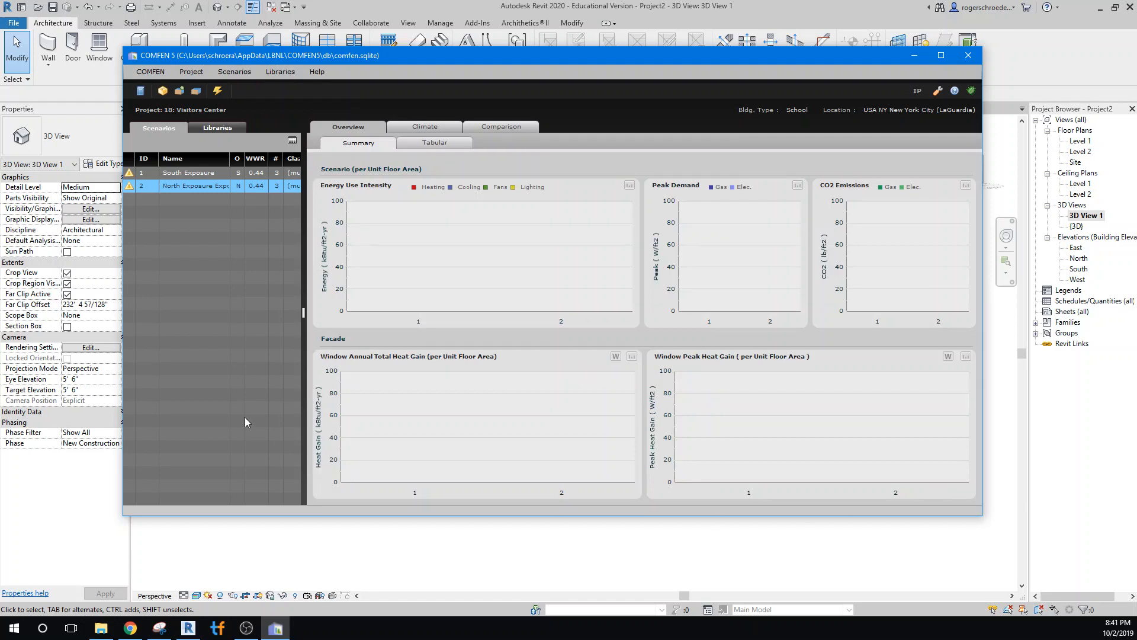